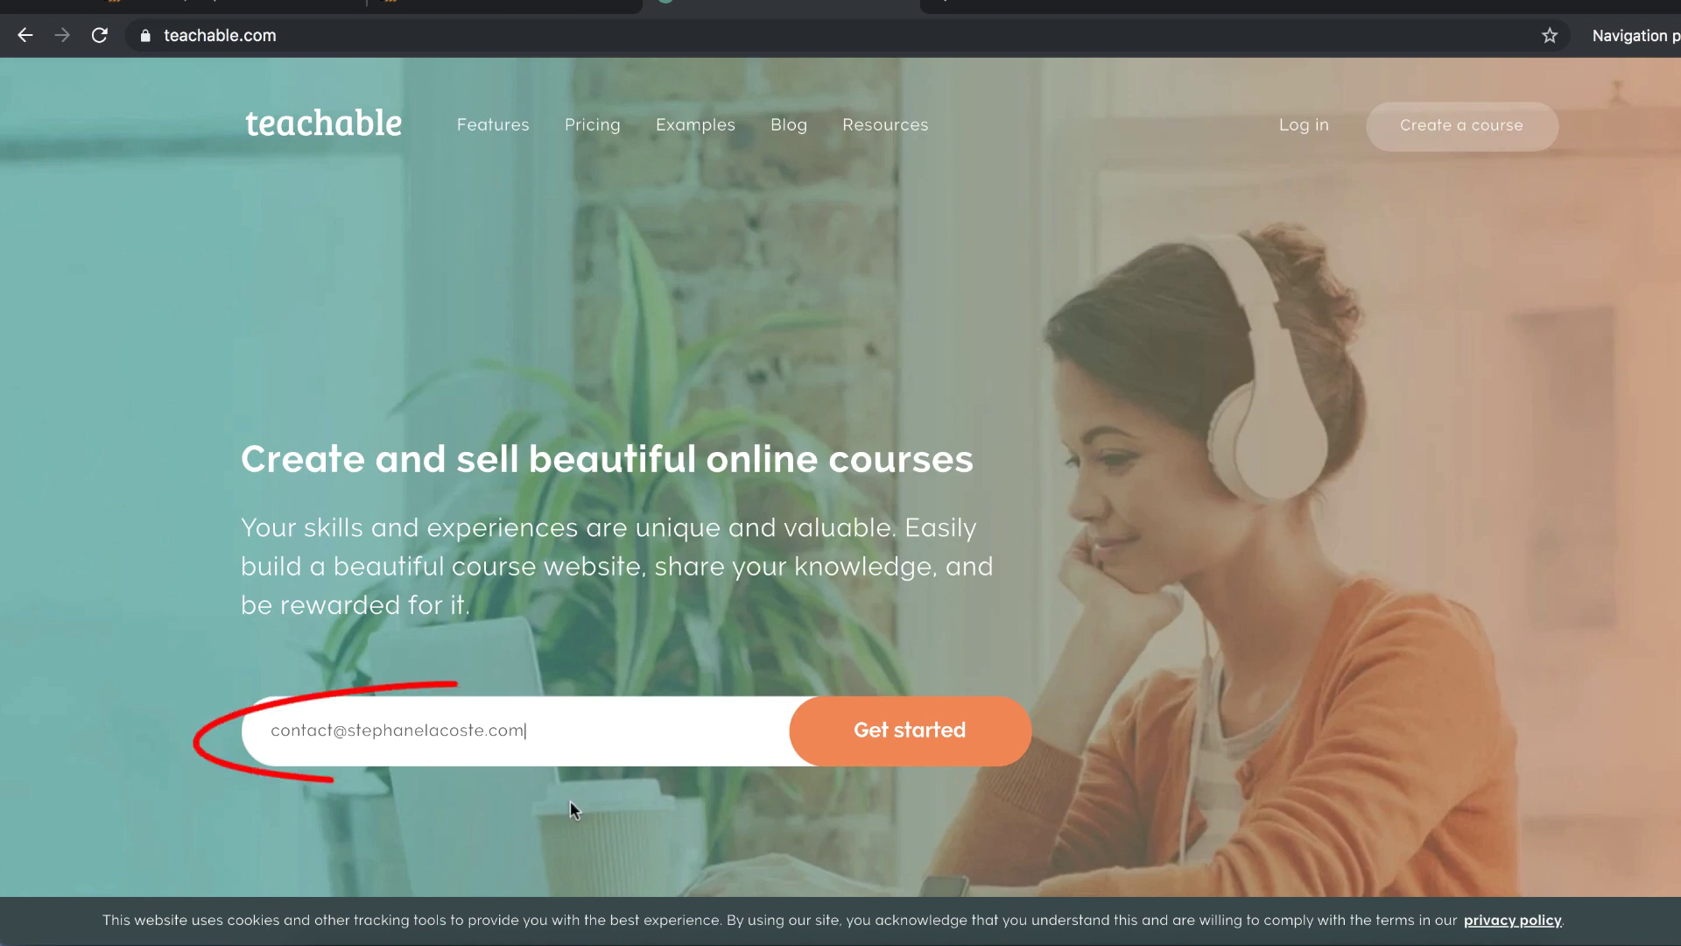
- Start creating a Teachable account with the entered e-mail address and submit the completed sign-up form
click(894, 714)
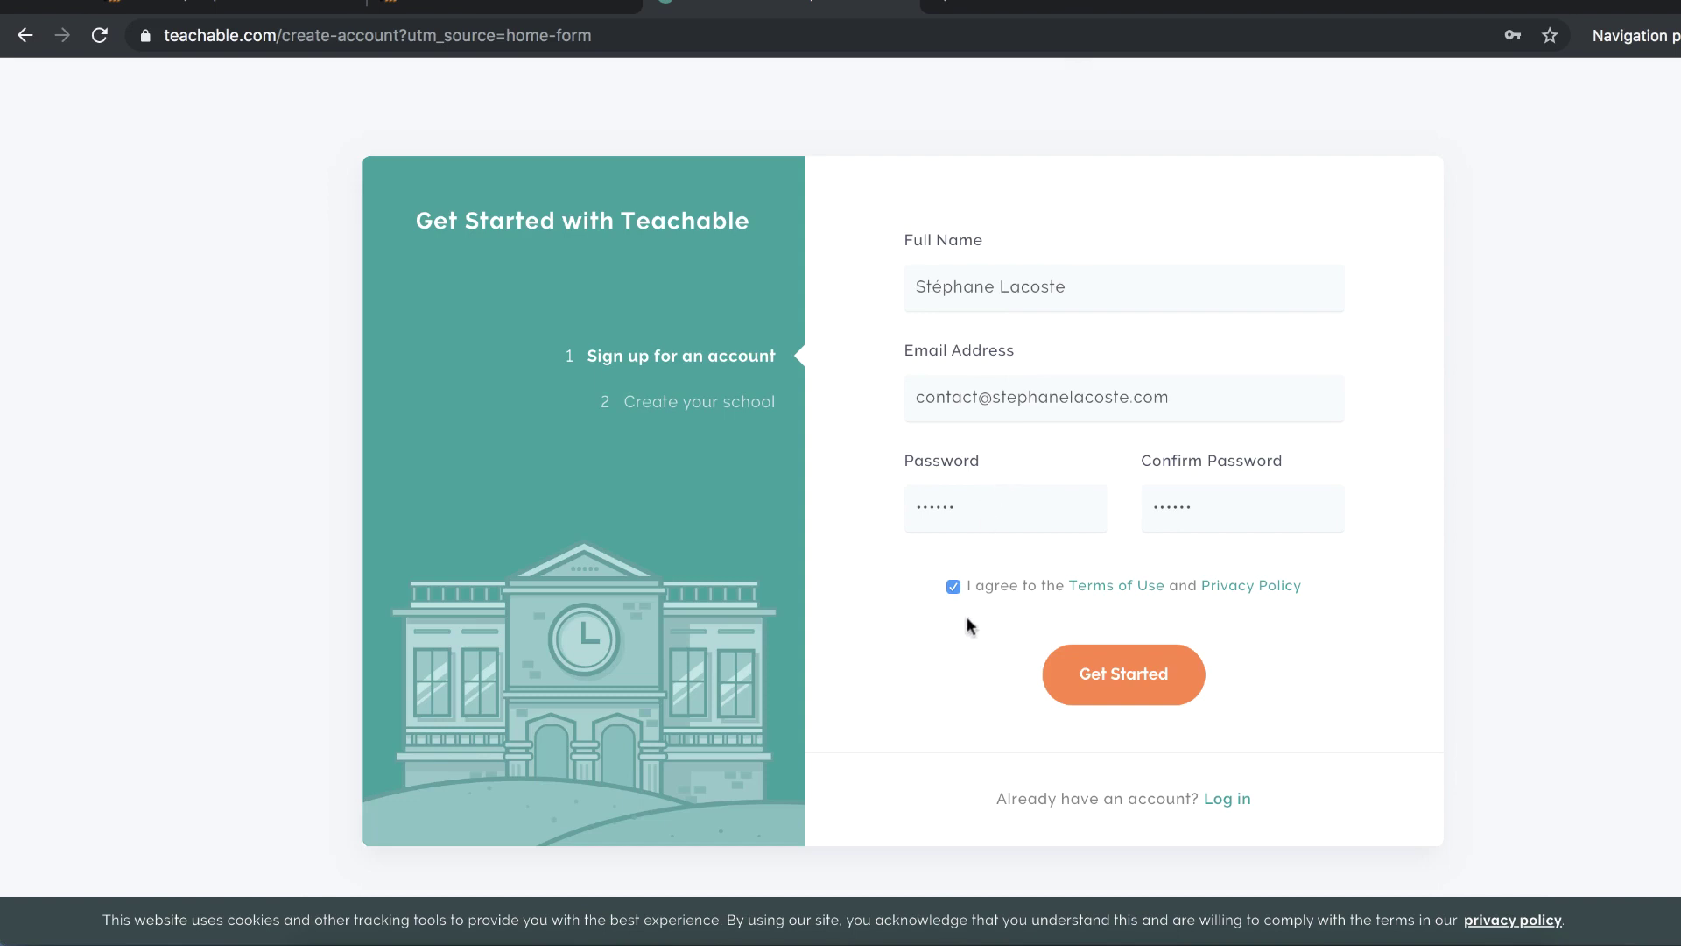
click(1118, 676)
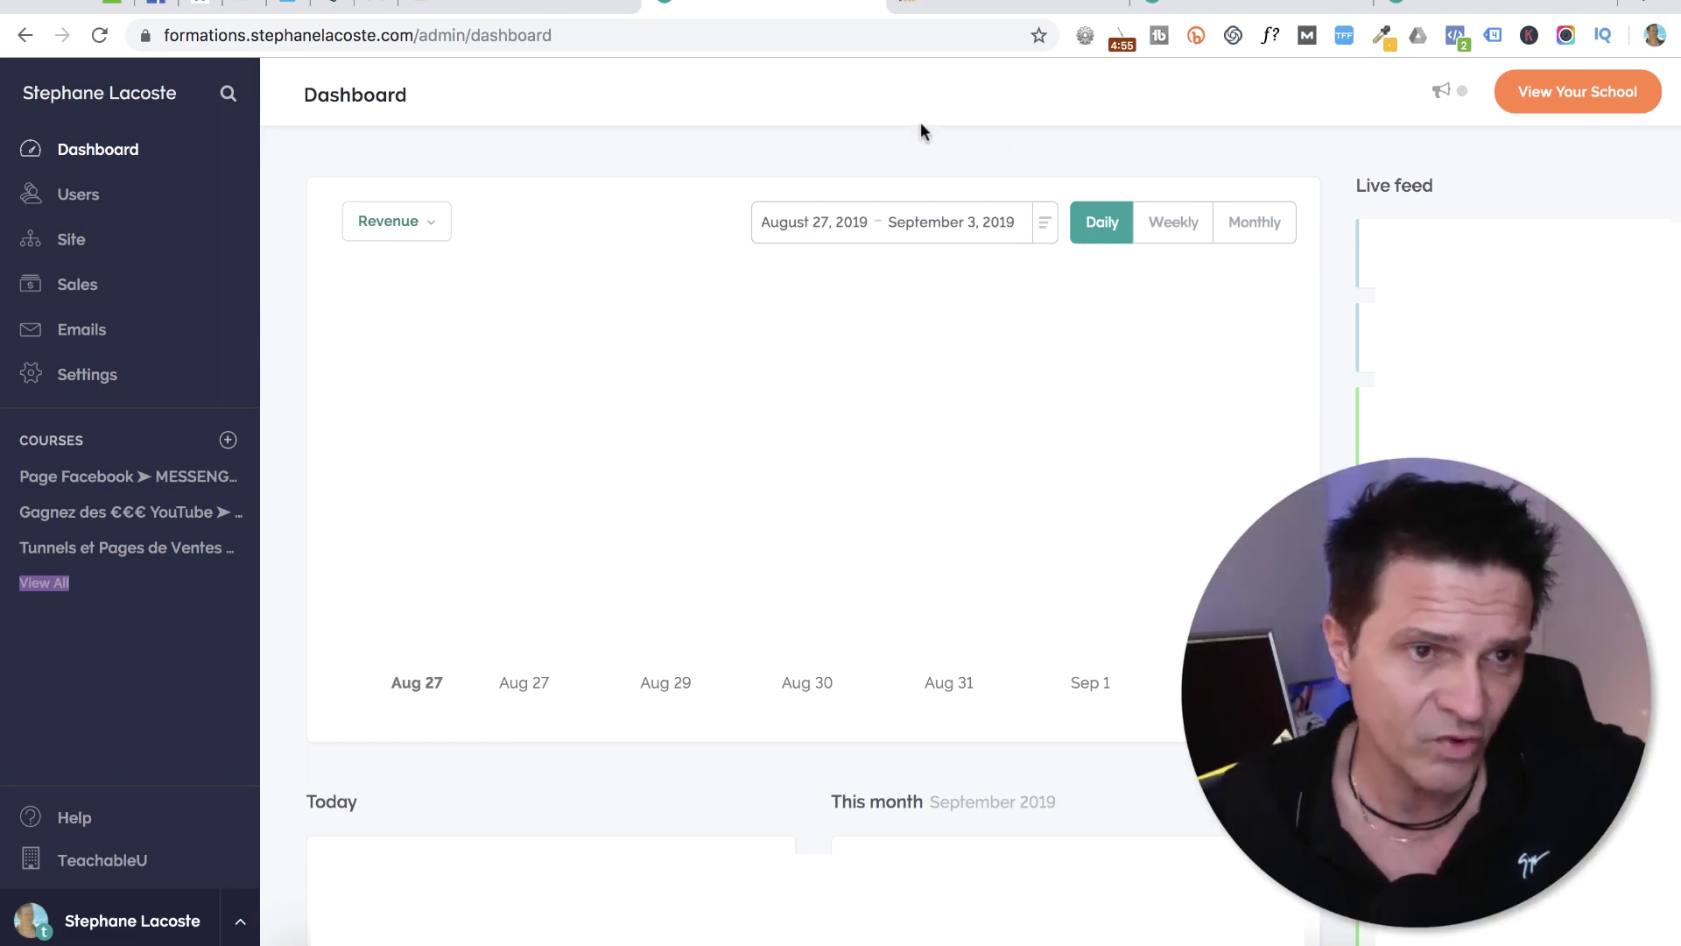
drag(410, 93, 303, 92)
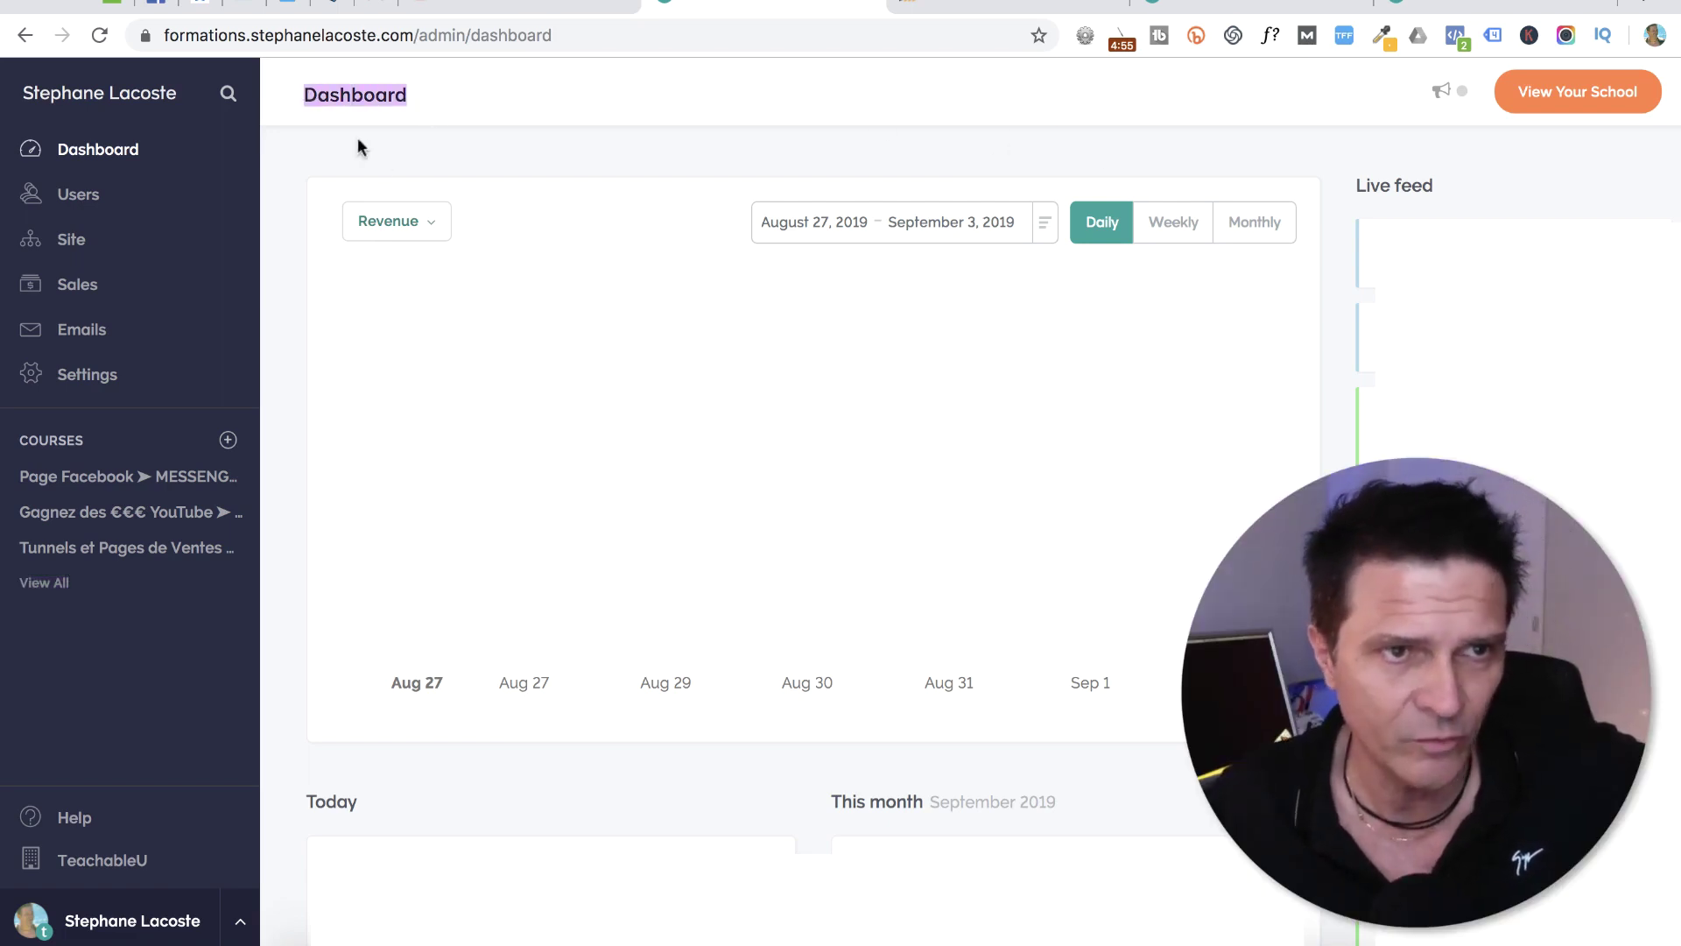
click(396, 150)
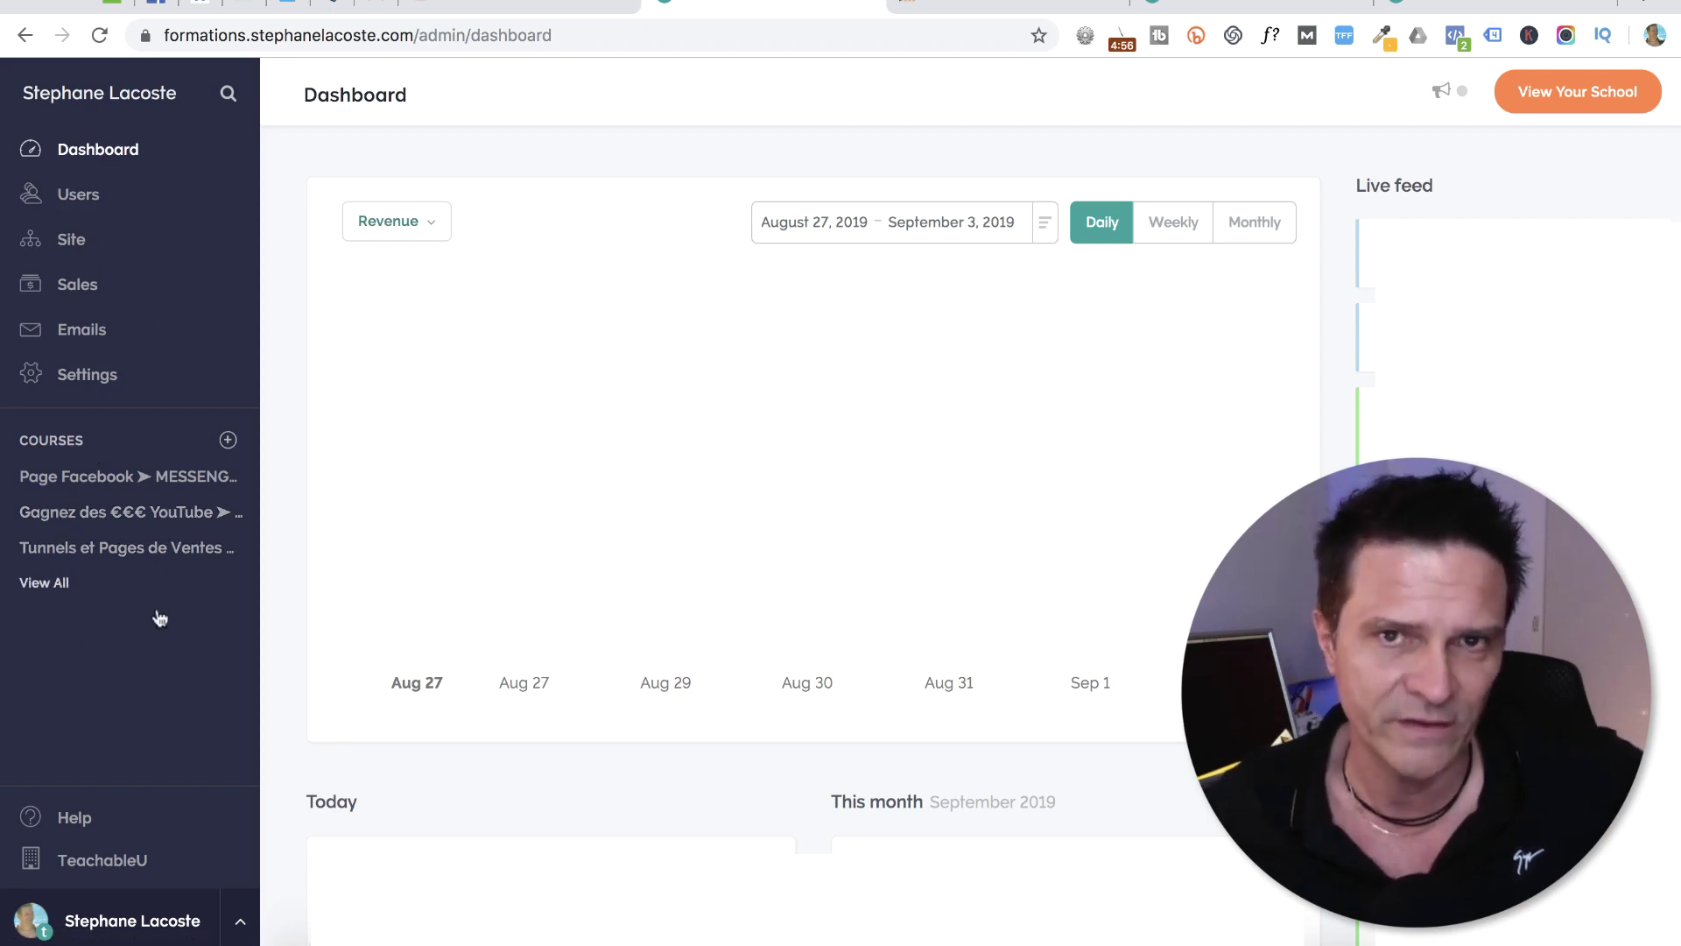
- Examine the public FORMATIONS TURBO sales page, including its headline video, client logos and sales text
click(954, 4)
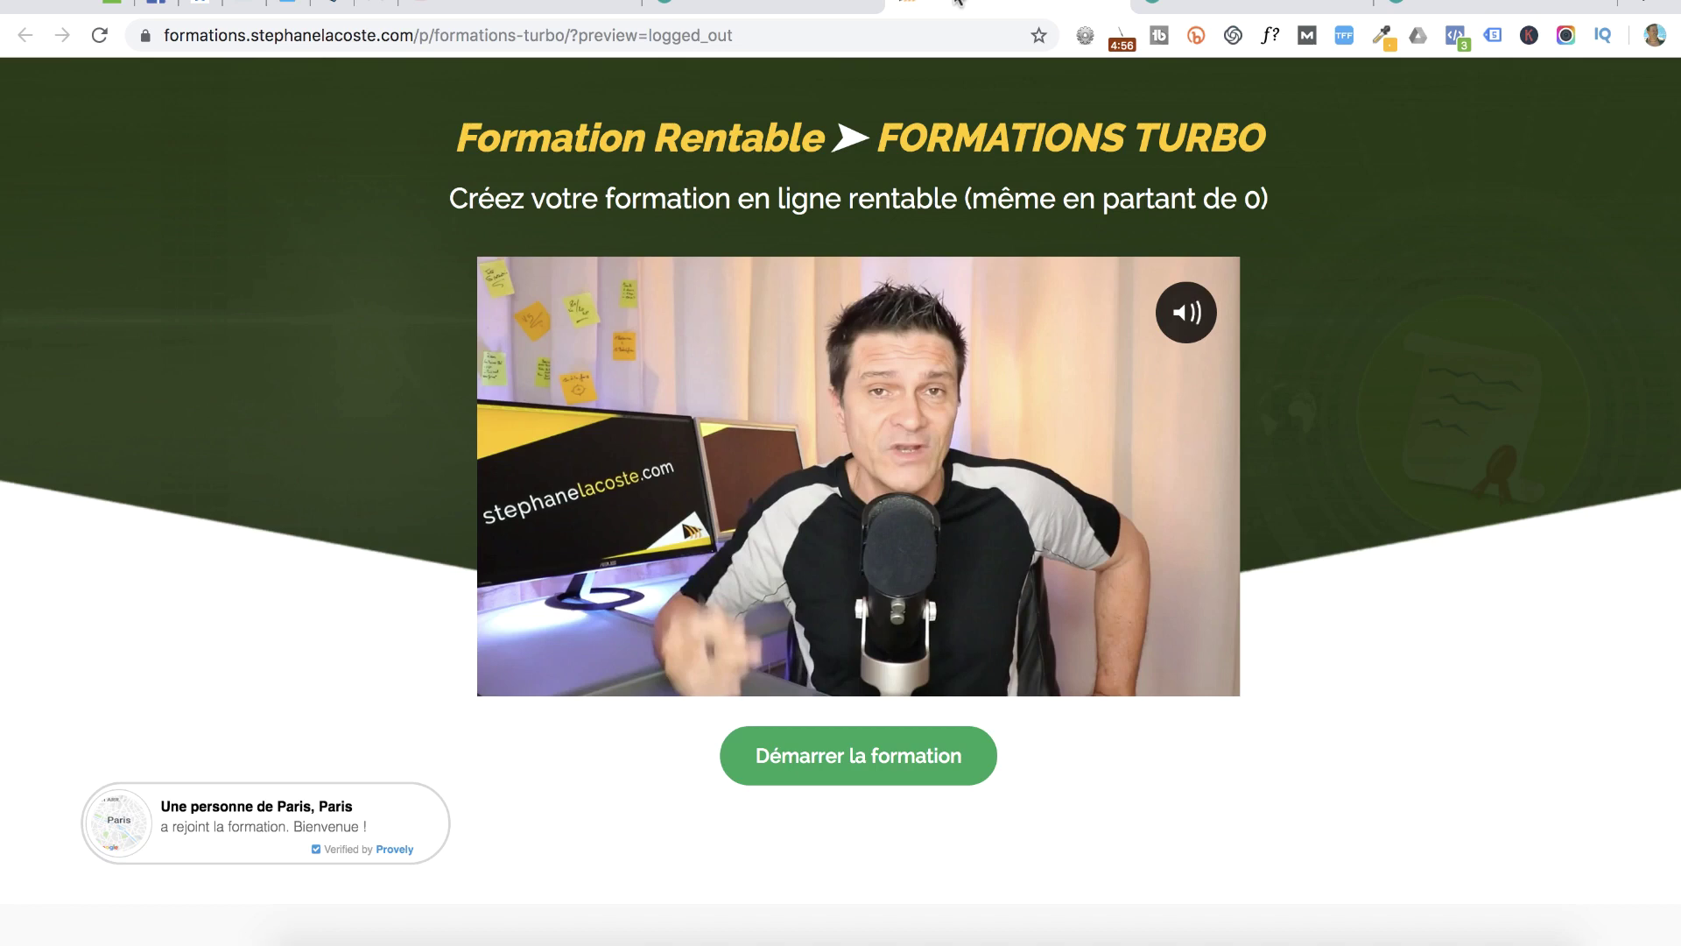
scroll(1338, 318, down, 6)
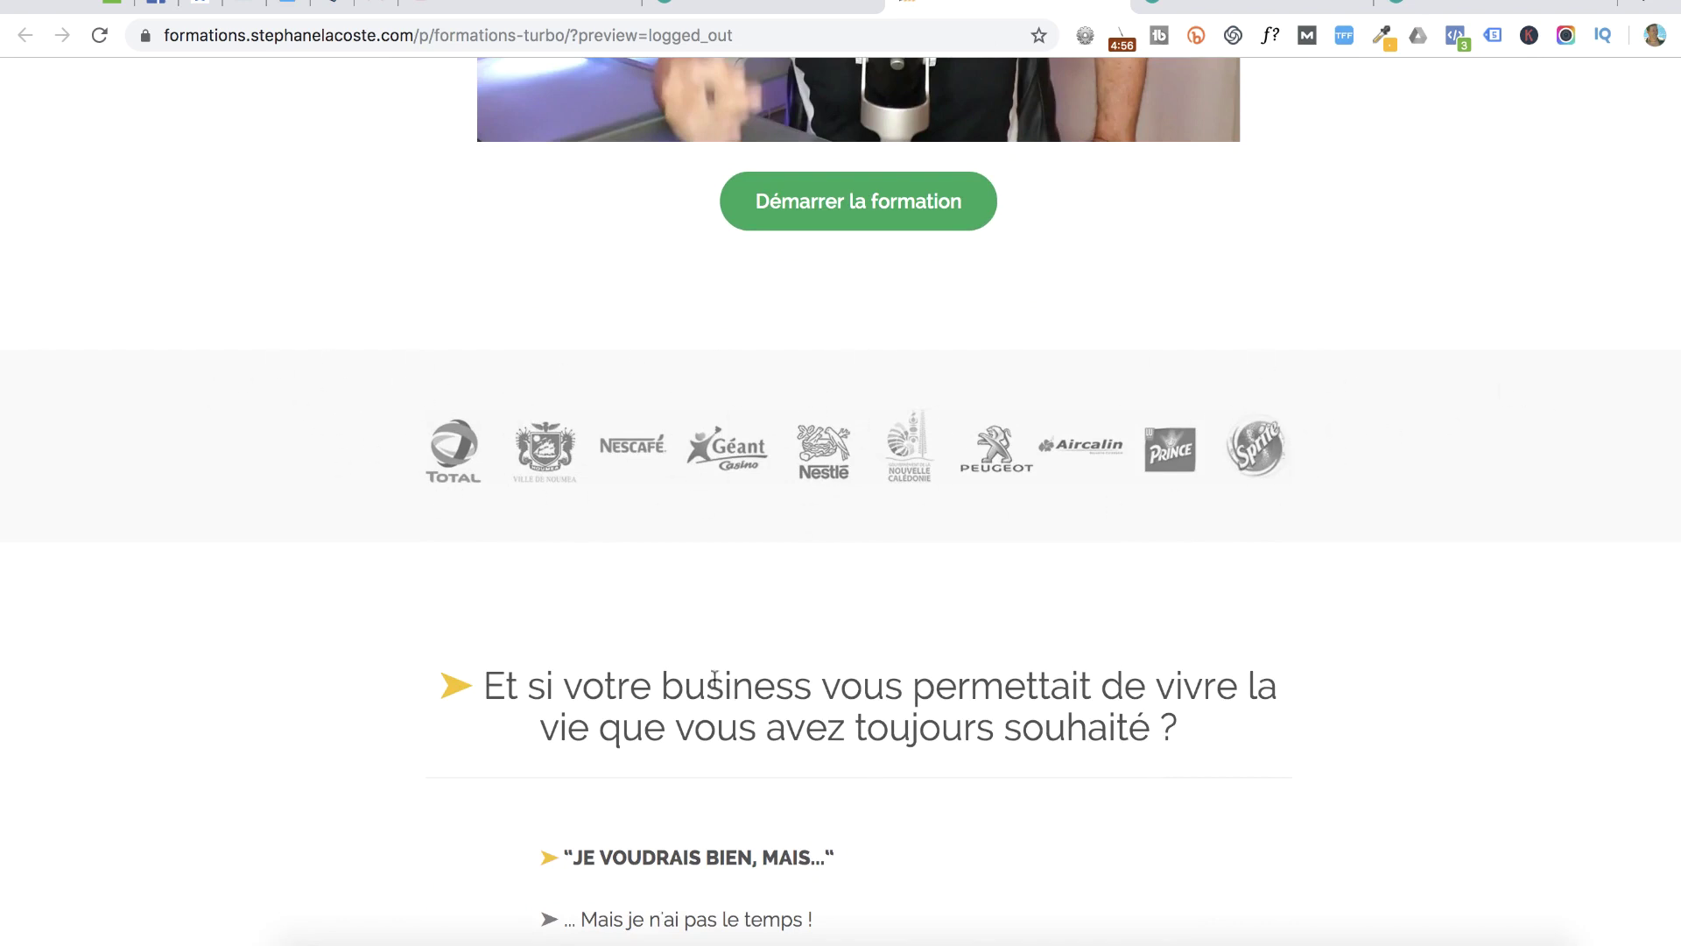
drag(714, 680, 788, 799)
scroll(770, 735, down, 8)
click(601, 101)
scroll(600, 104, up, 1)
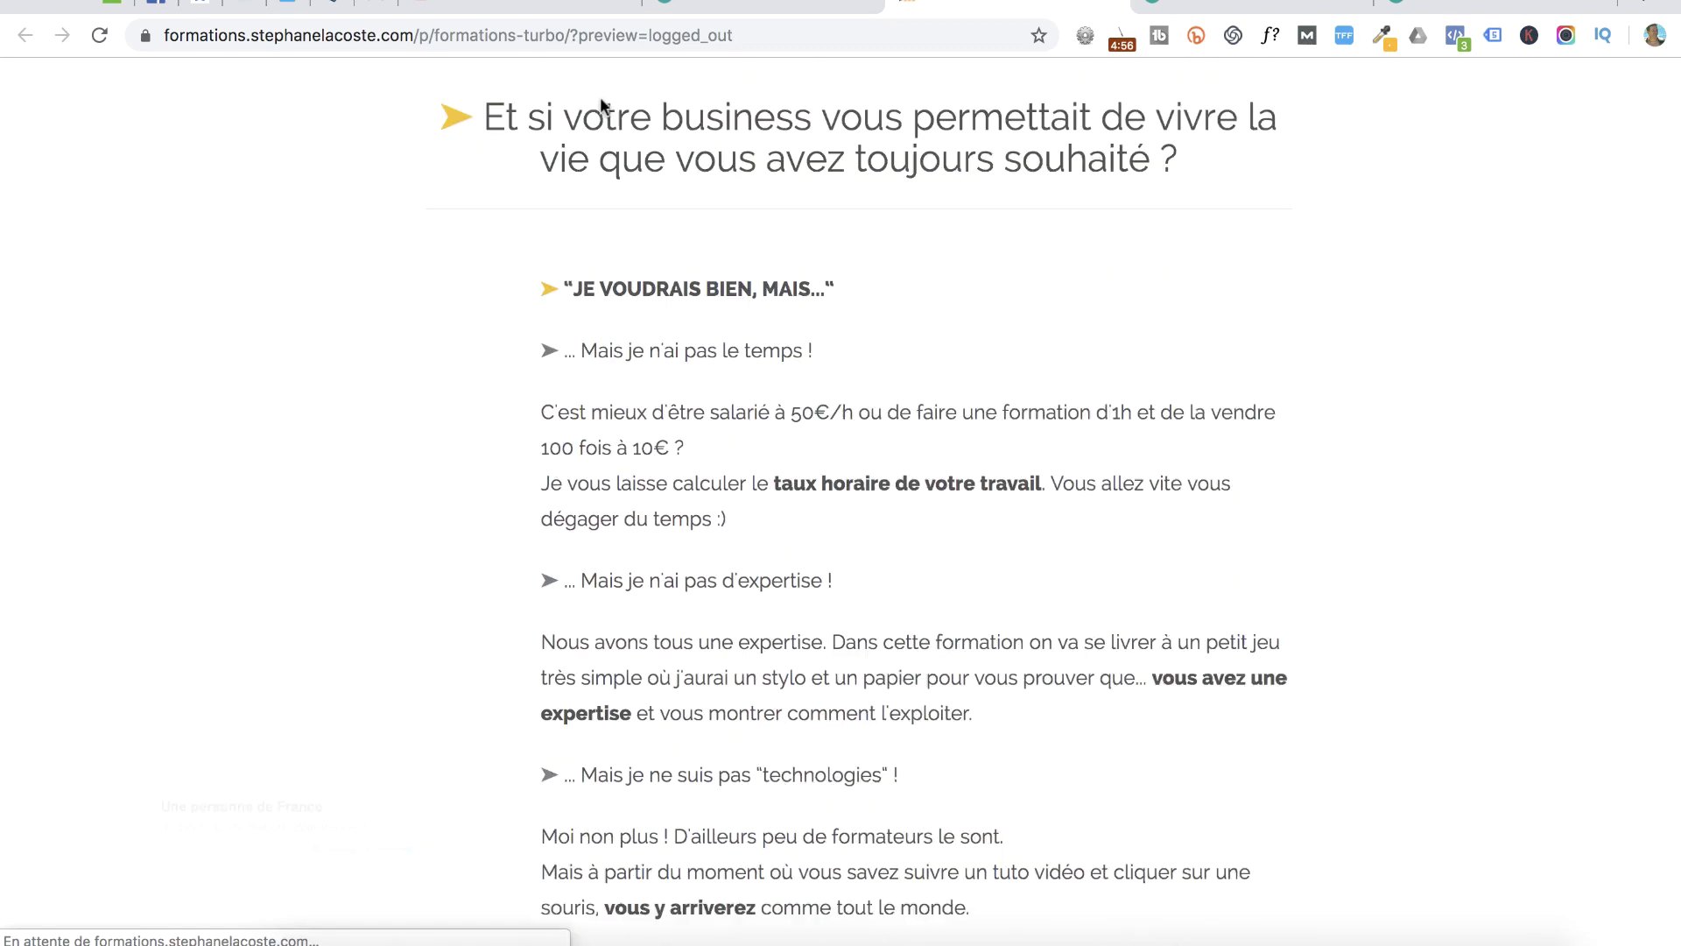
scroll(601, 96, up, 1)
drag(600, 101, 914, 781)
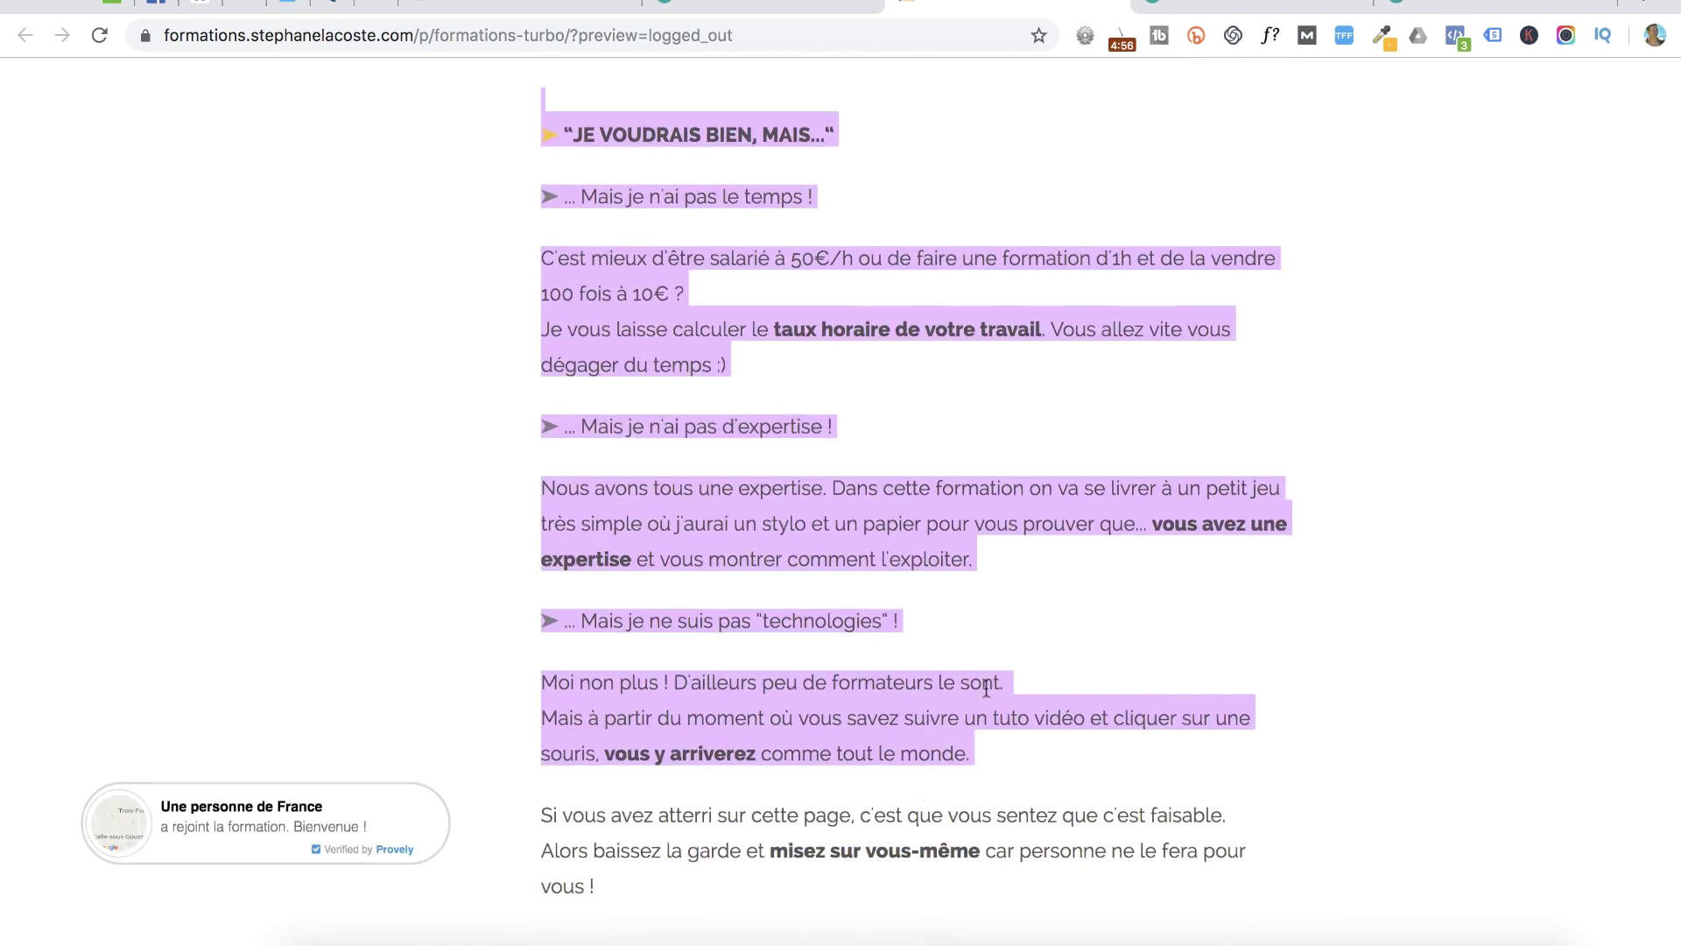
scroll(985, 686, up, 5)
click(865, 352)
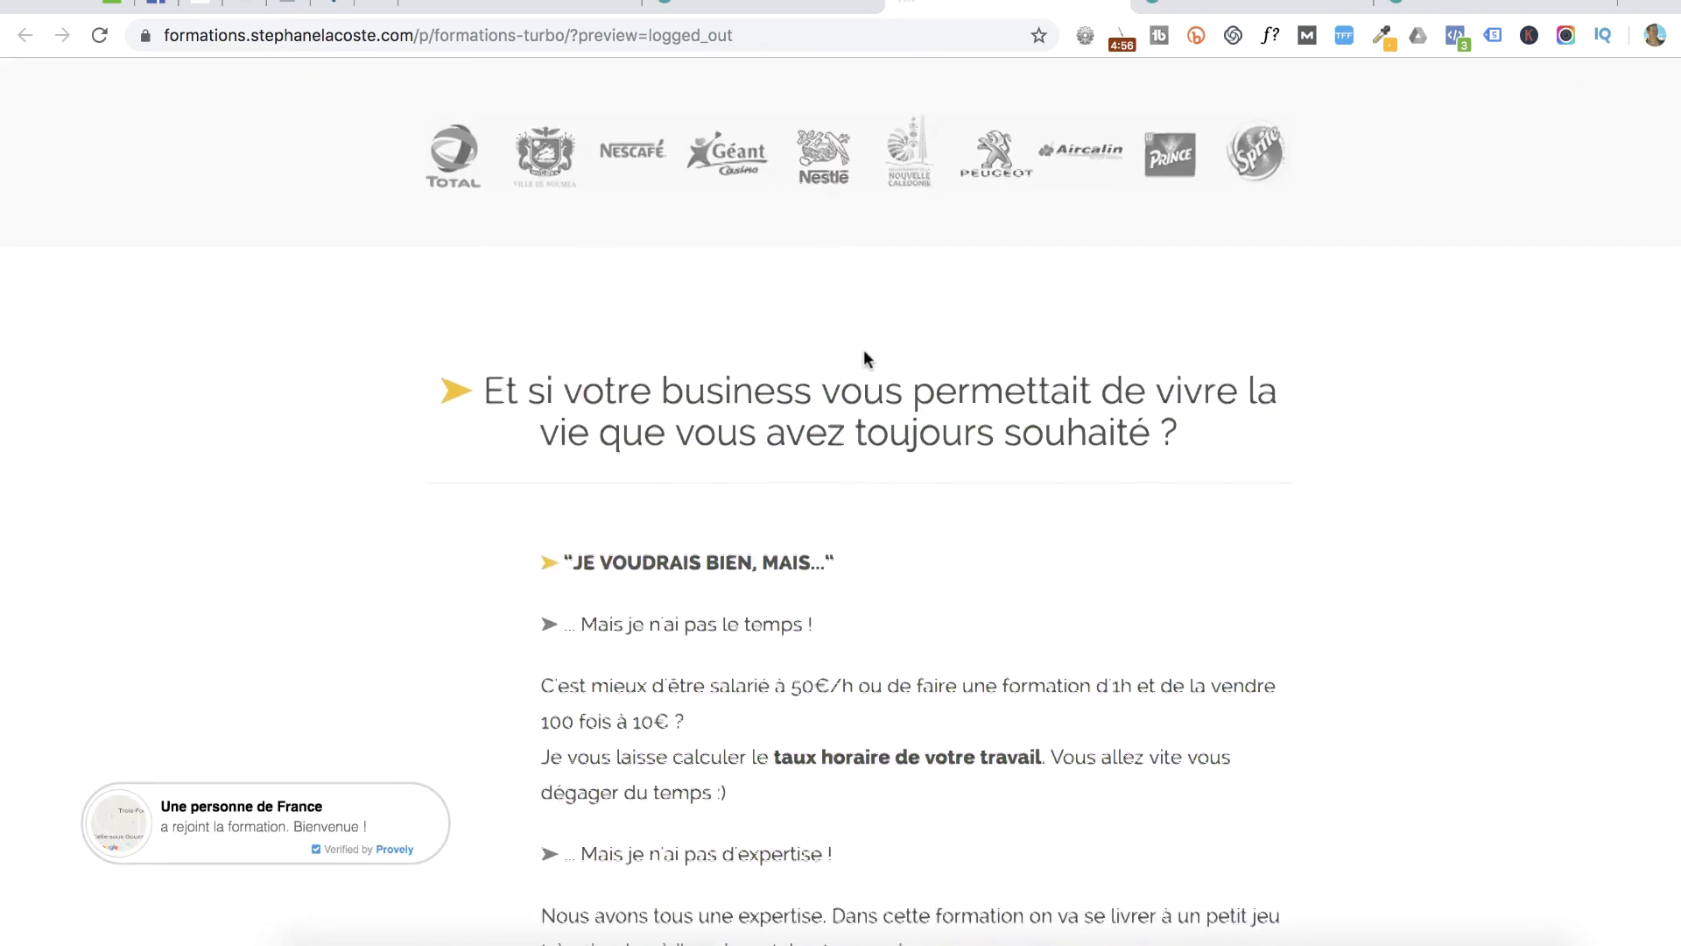
scroll(863, 349, down, 20)
scroll(863, 350, up, 15)
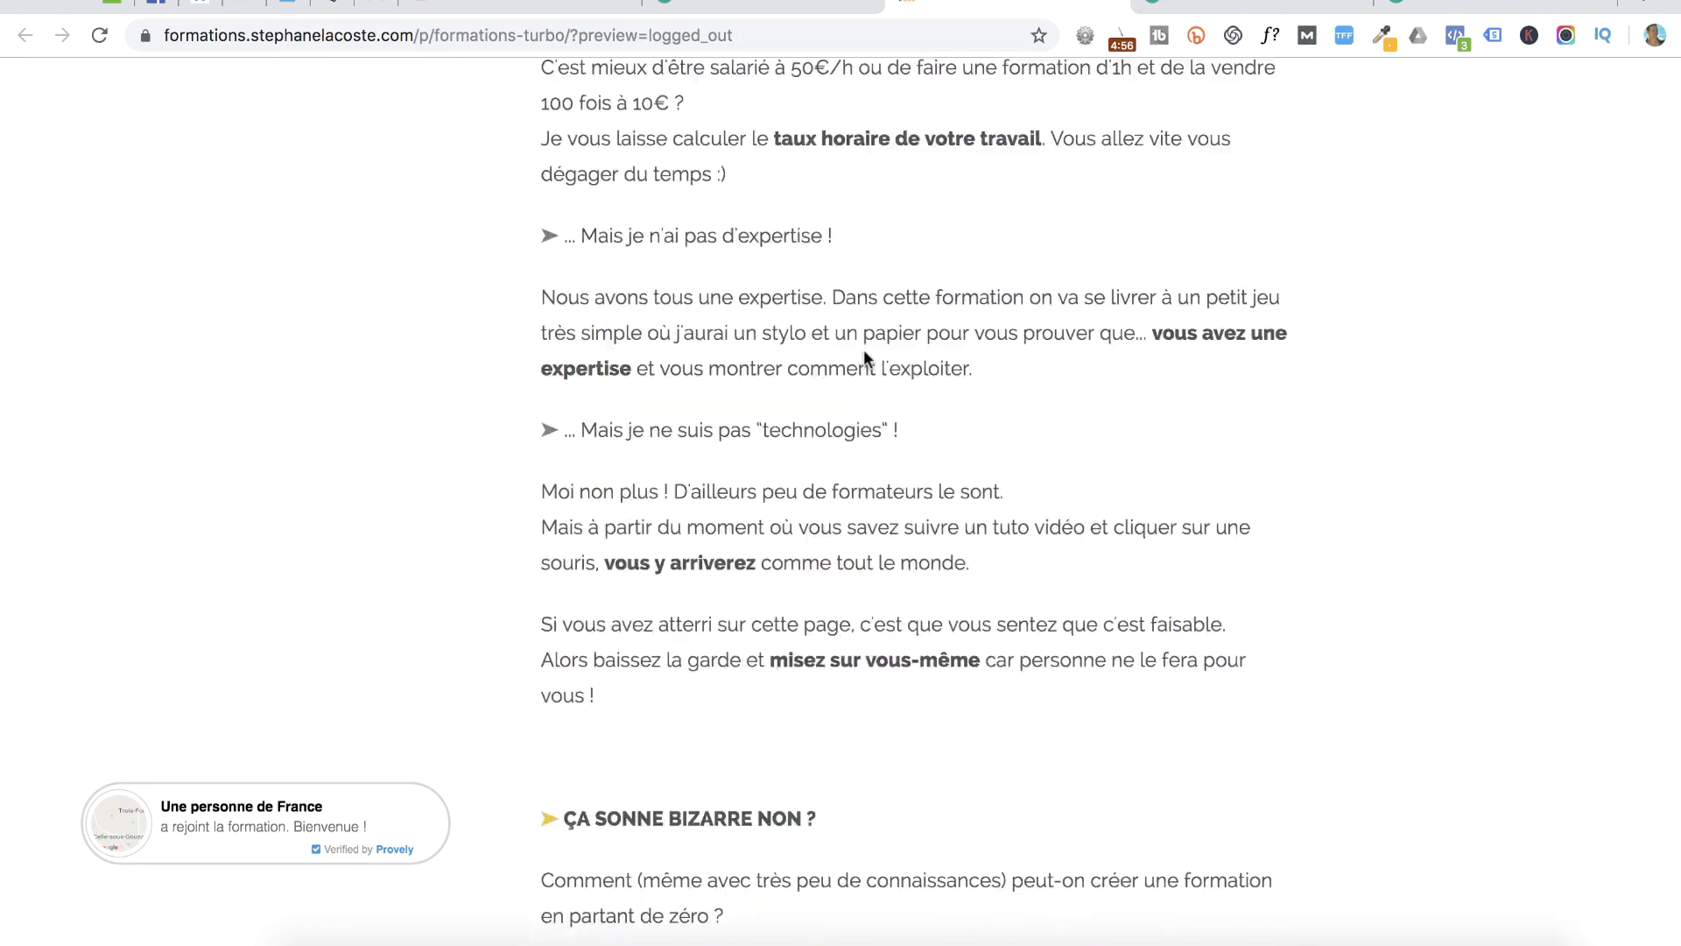
scroll(863, 349, up, 15)
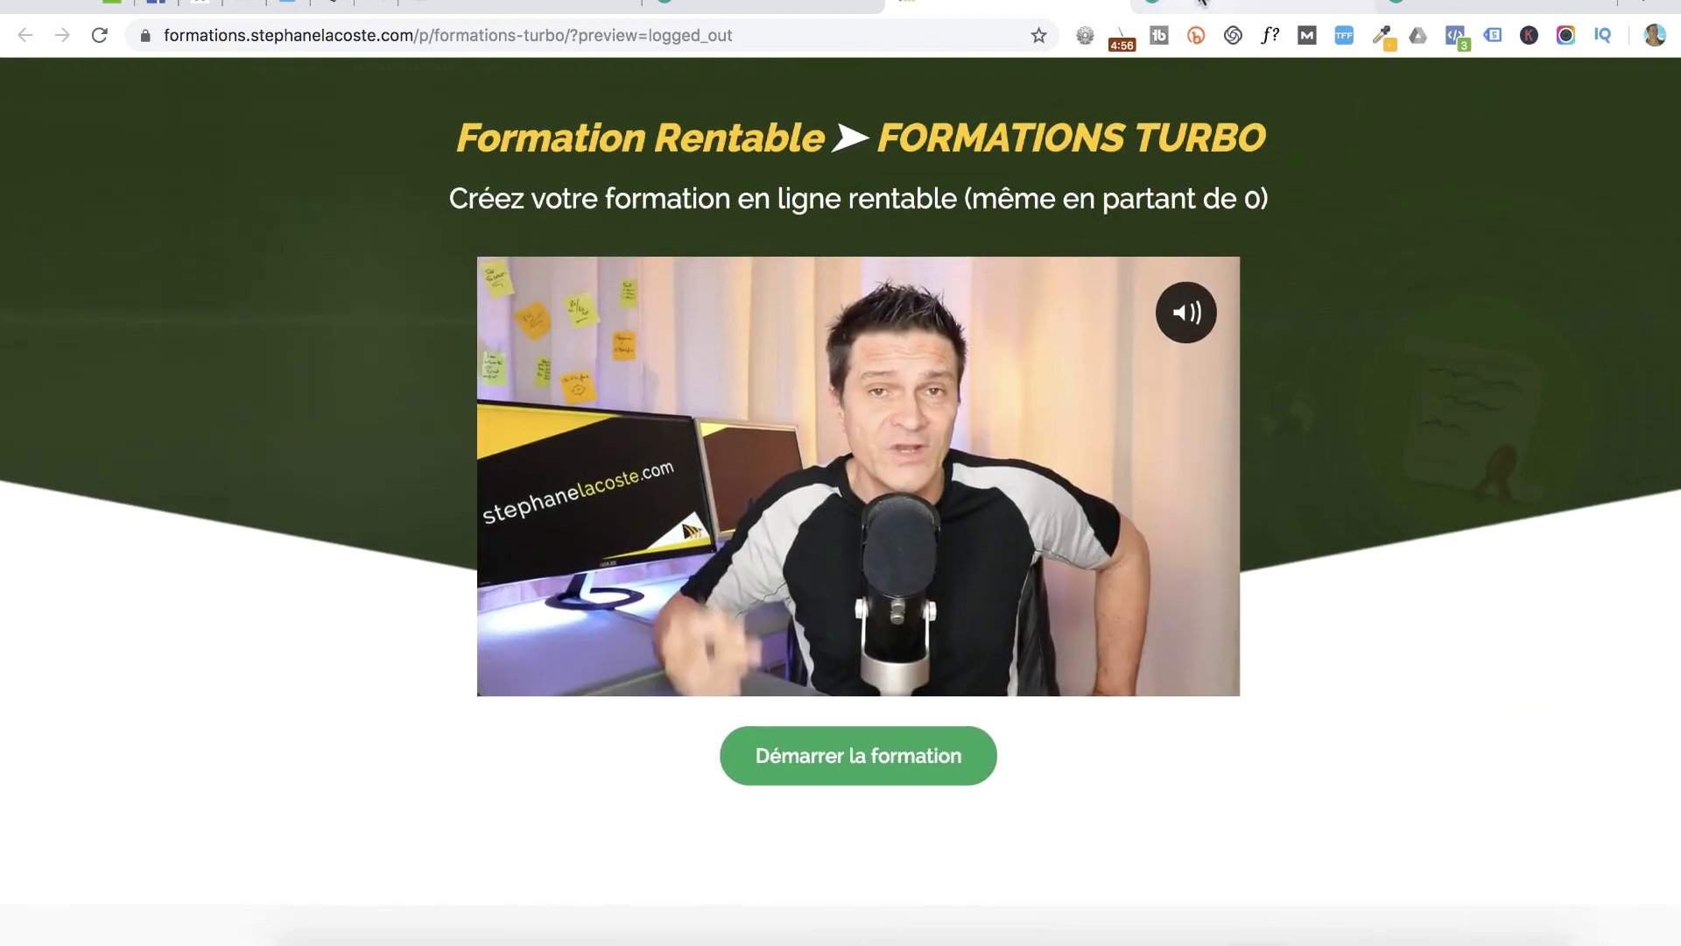
- Examine the Sales Page editor's content blocks and try moving the Rich Text block that holds the client logos
click(1201, 2)
scroll(533, 403, down, 5)
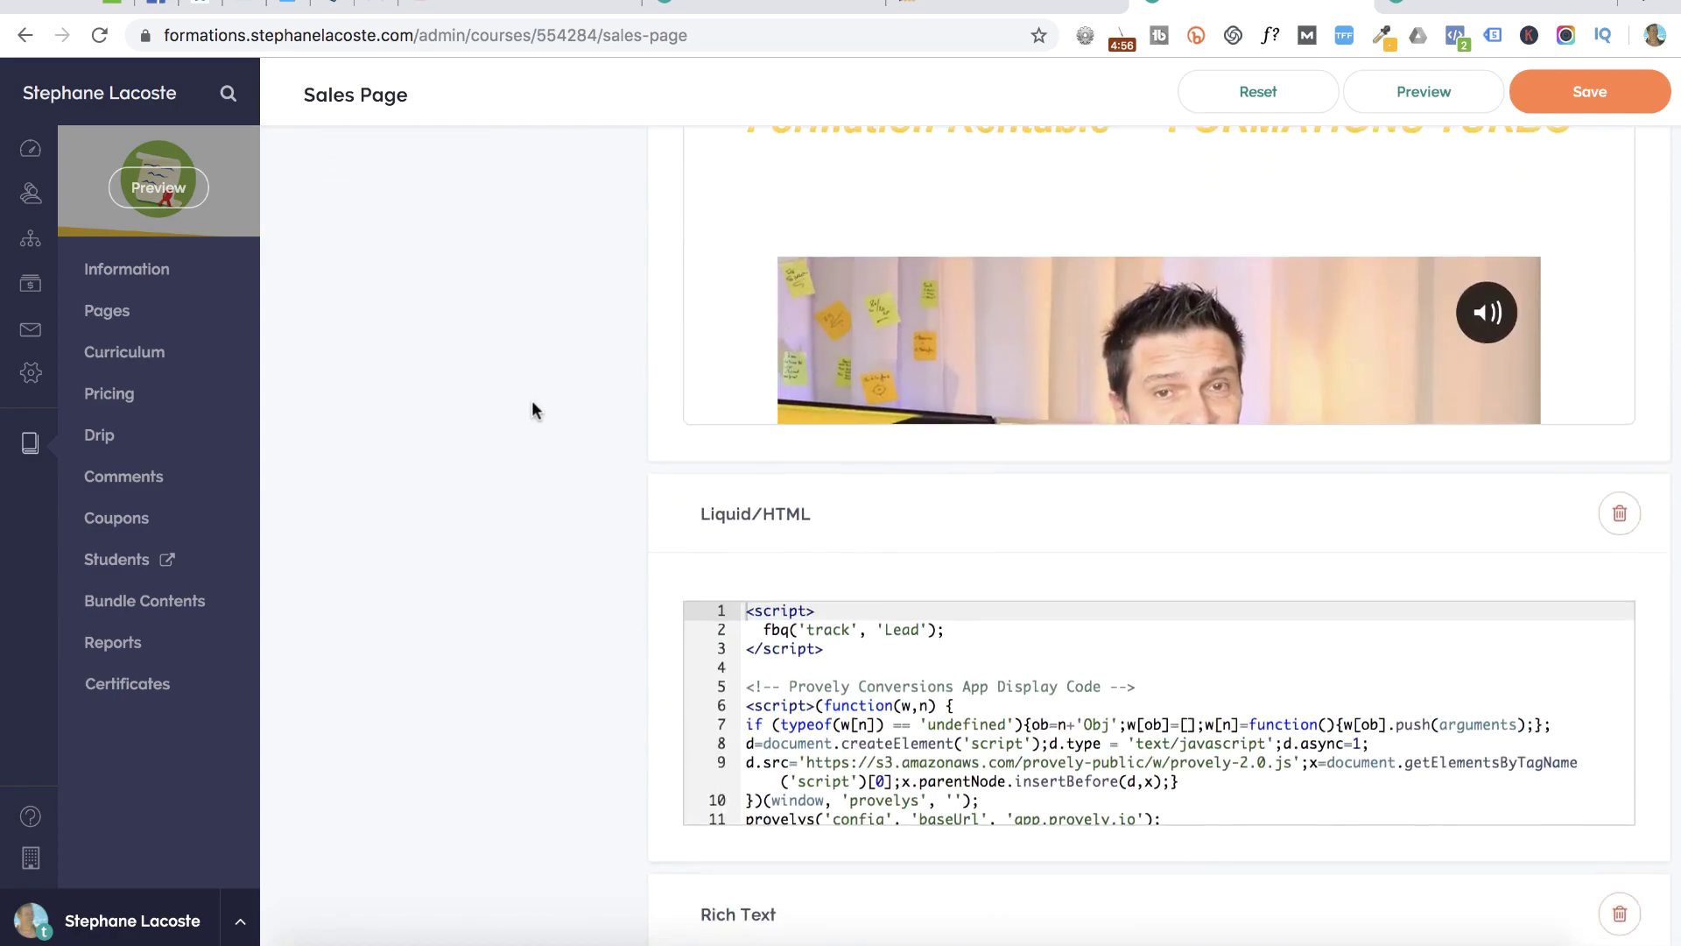
scroll(533, 410, down, 8)
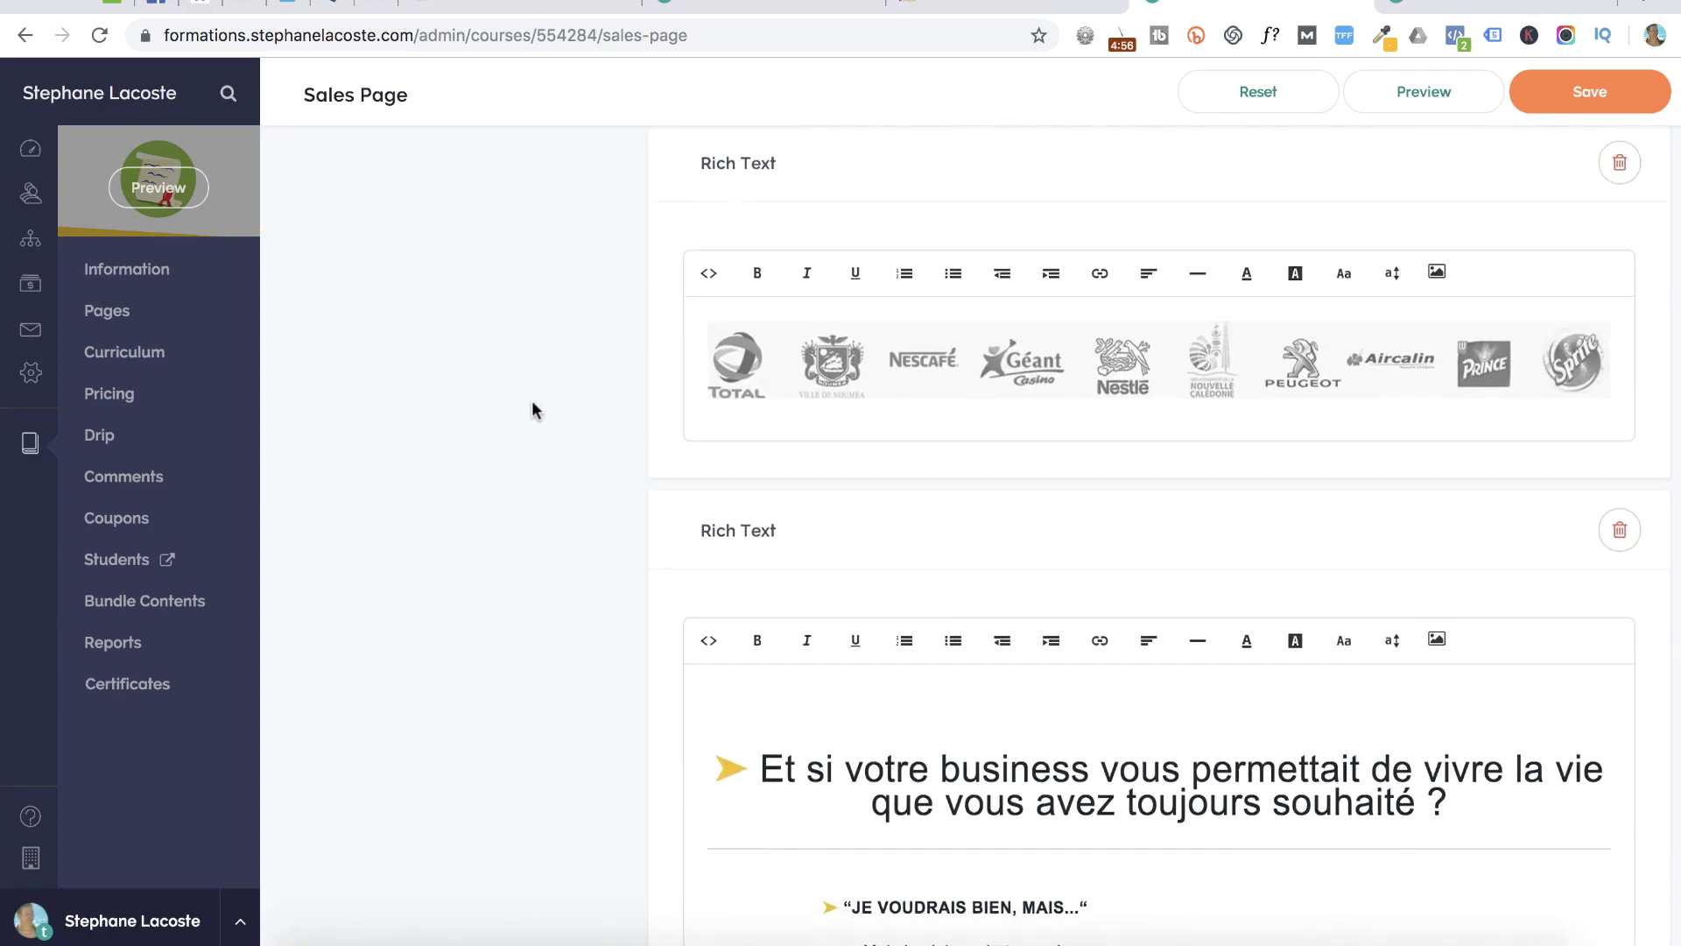
scroll(533, 410, up, 3)
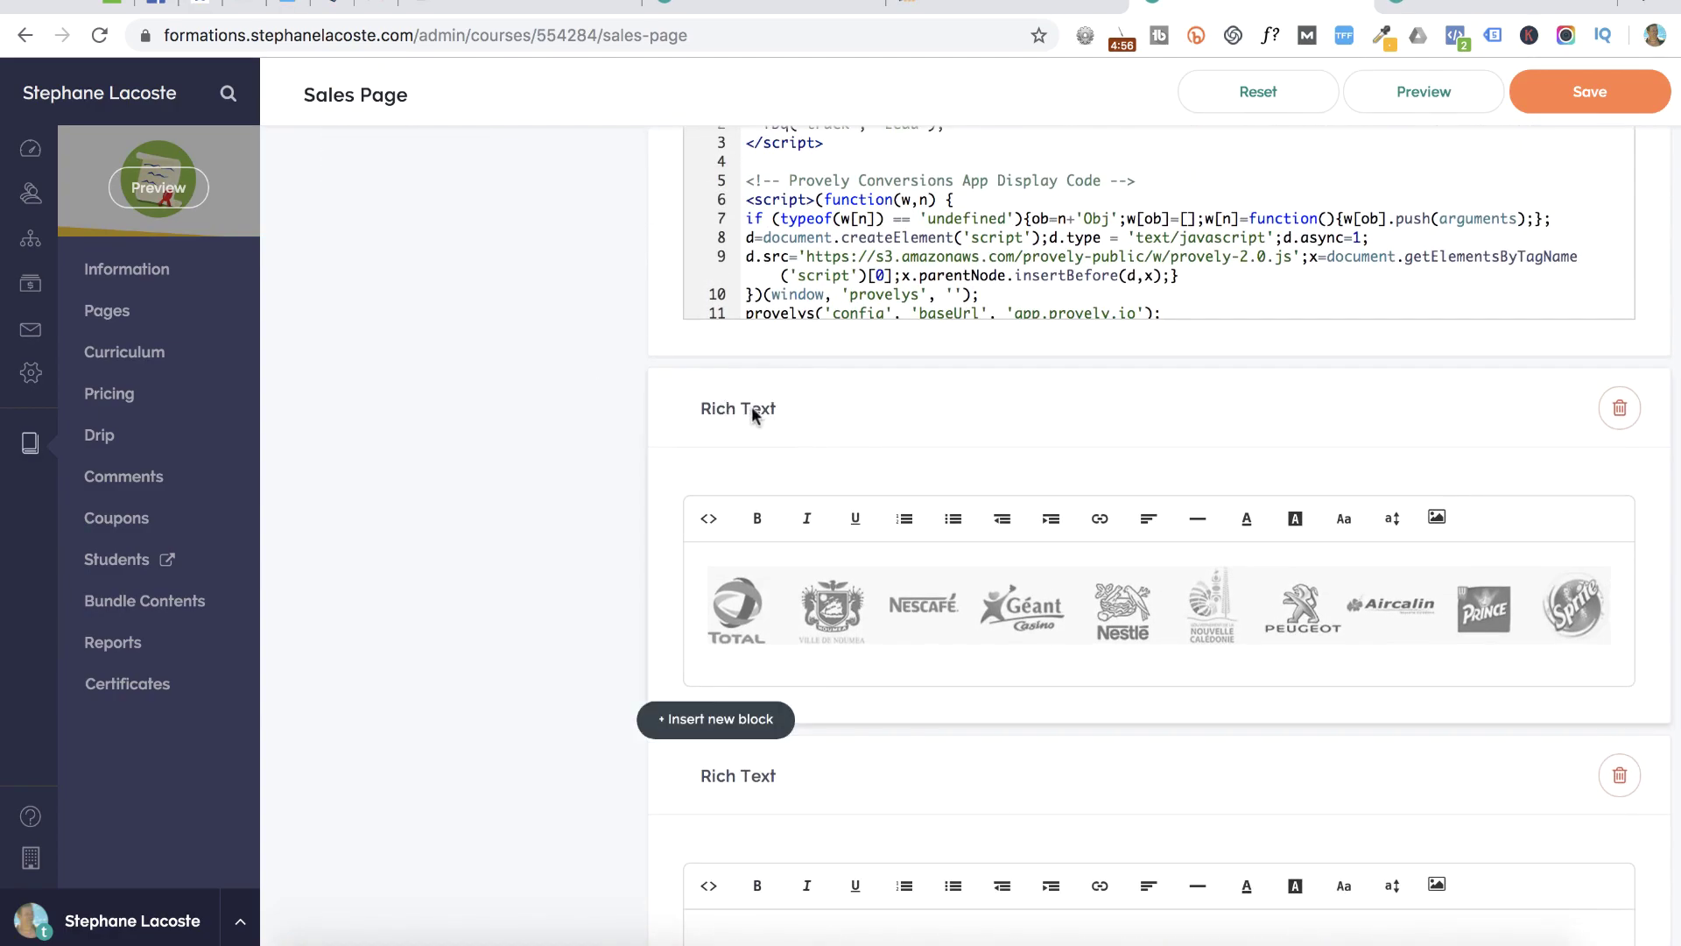
mouse_move(765, 409)
mouse_down()
mouse_move(763, 691)
mouse_move(777, 281)
mouse_move(762, 712)
mouse_move(762, 394)
mouse_up()
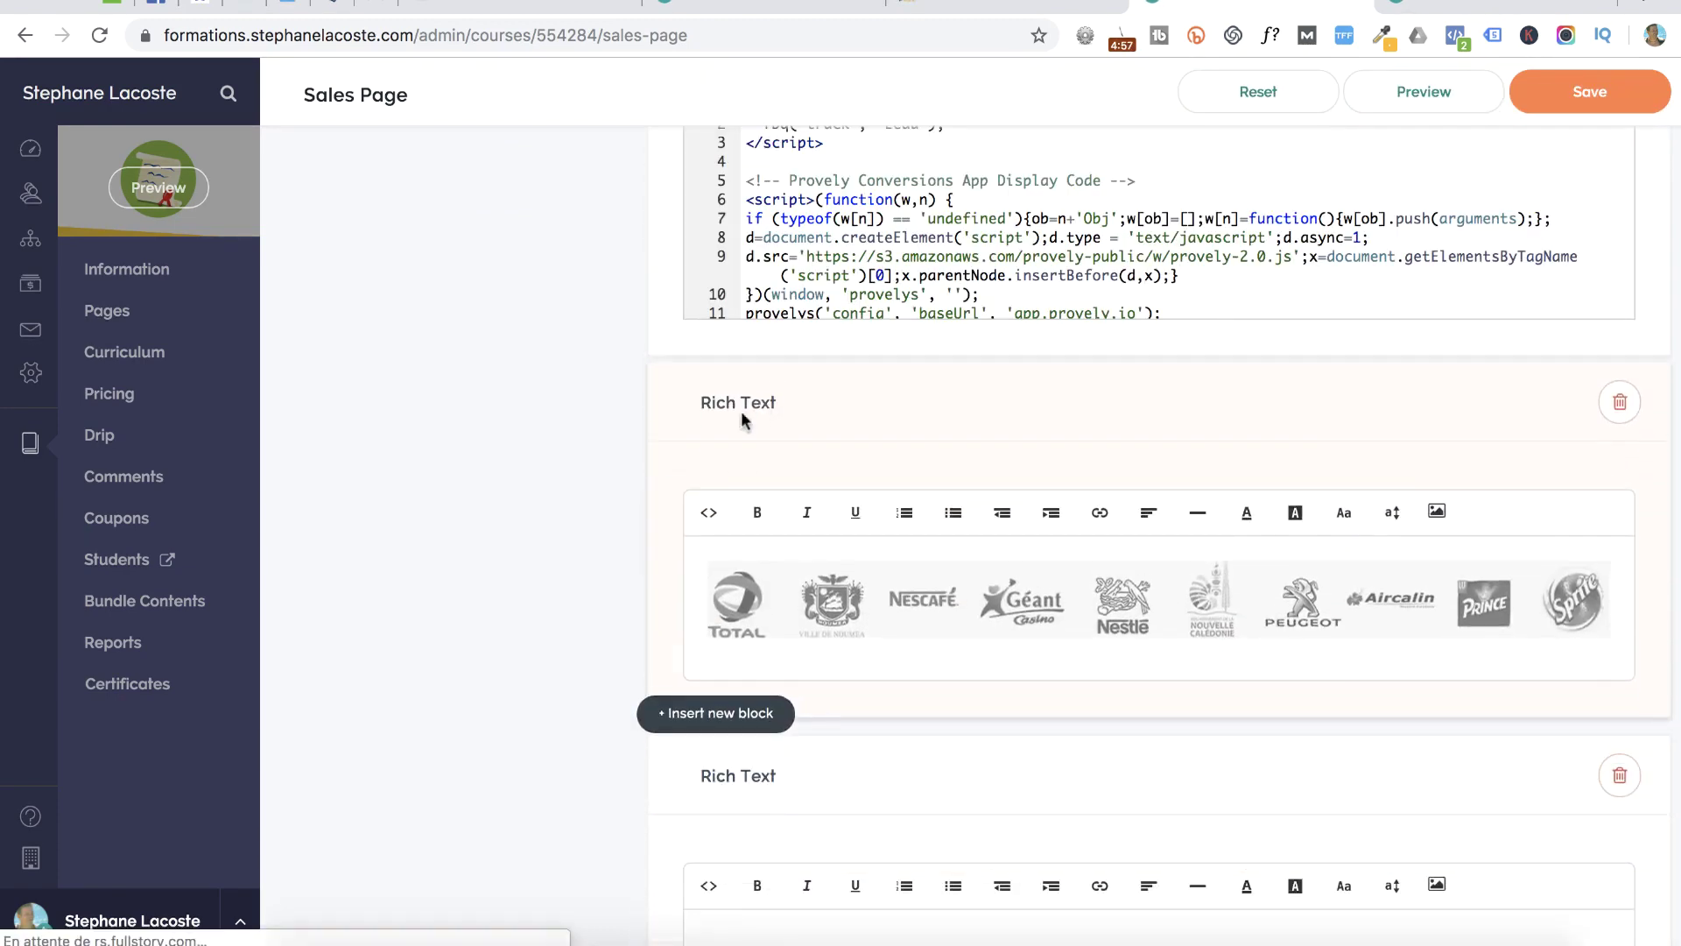
scroll(585, 464, down, 6)
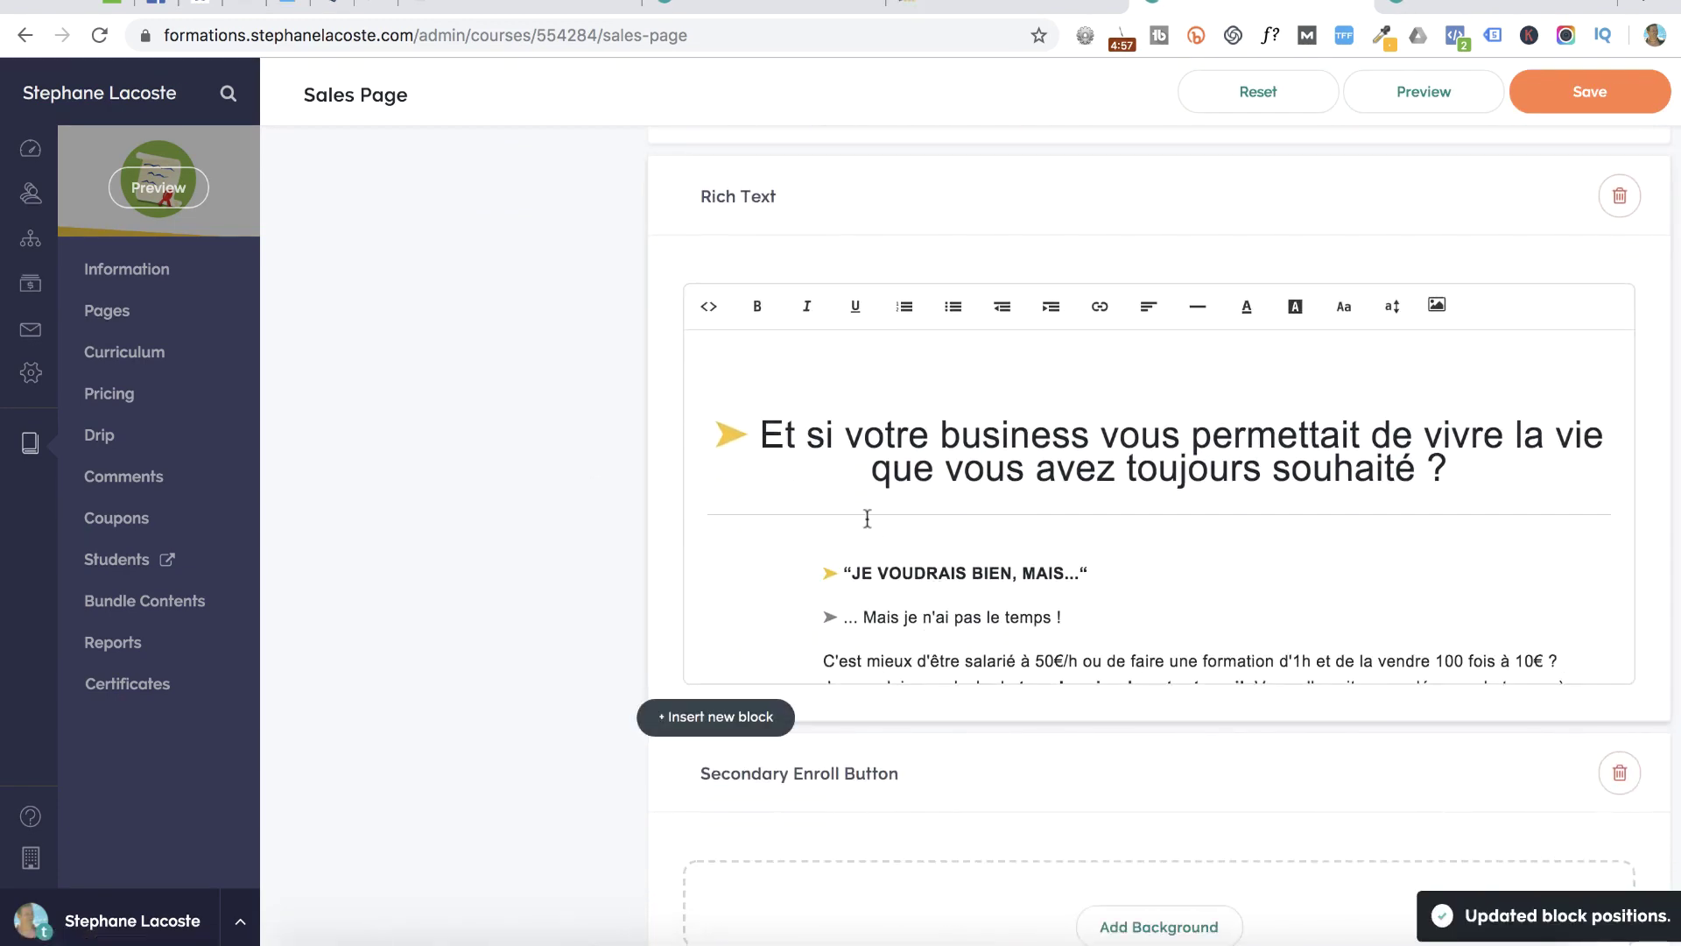
drag(733, 199, 788, 211)
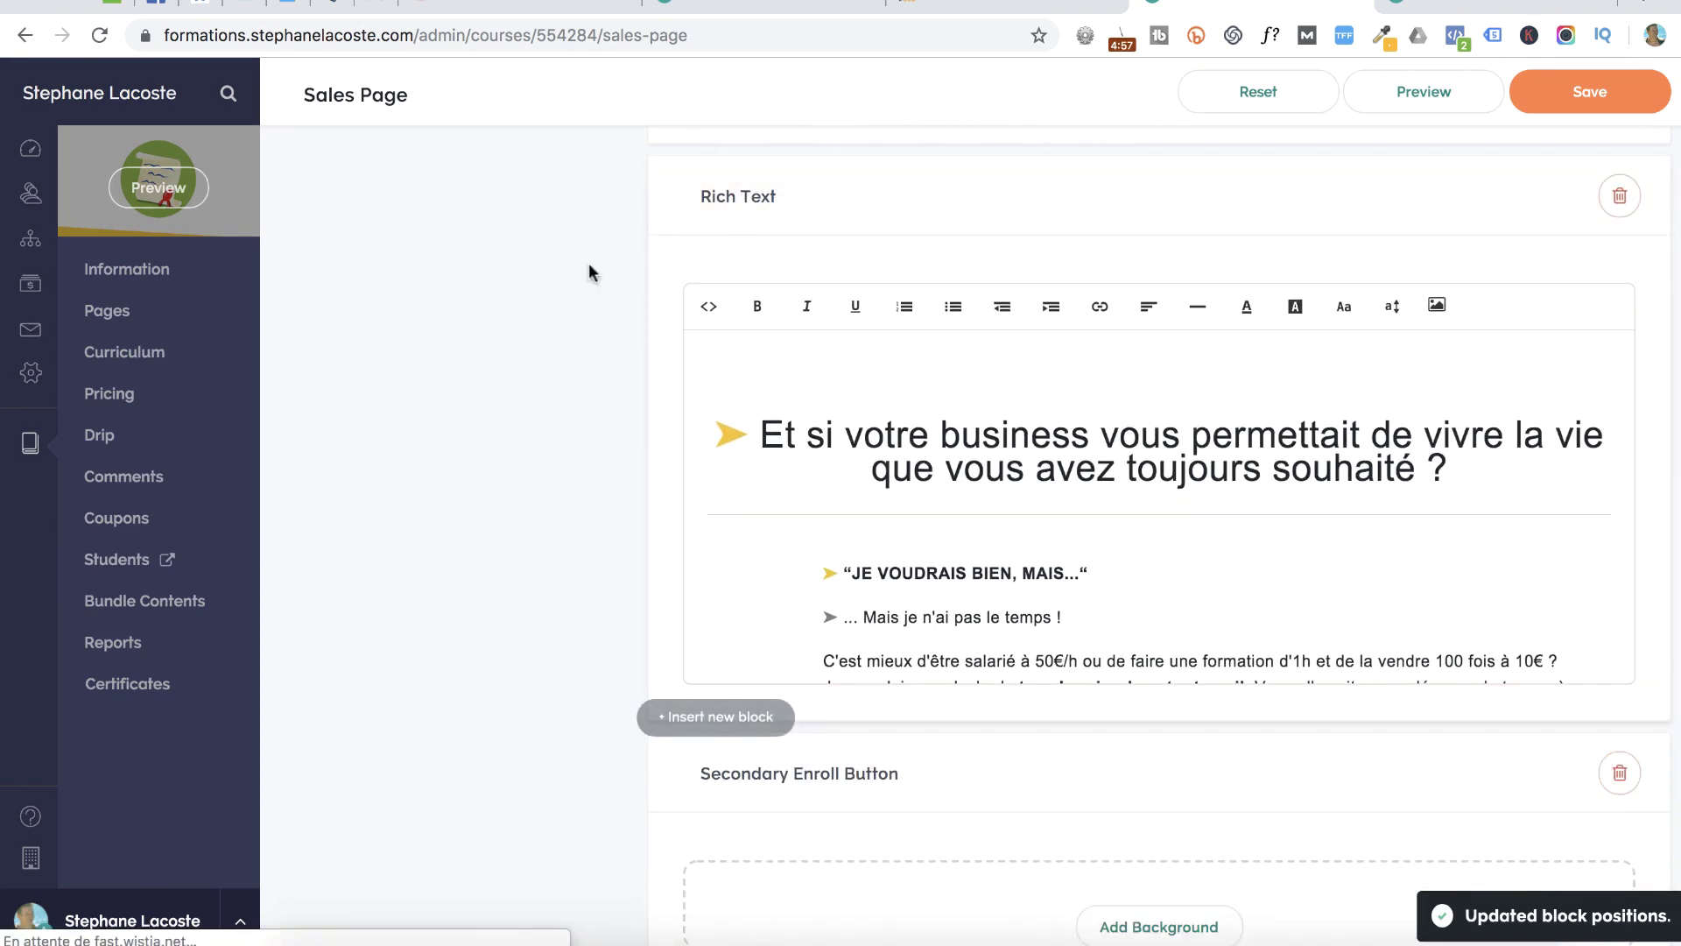
- Compare the empty New Course information form with the public FORMATIONS TURBO sales page
key(ctrl+Tab)
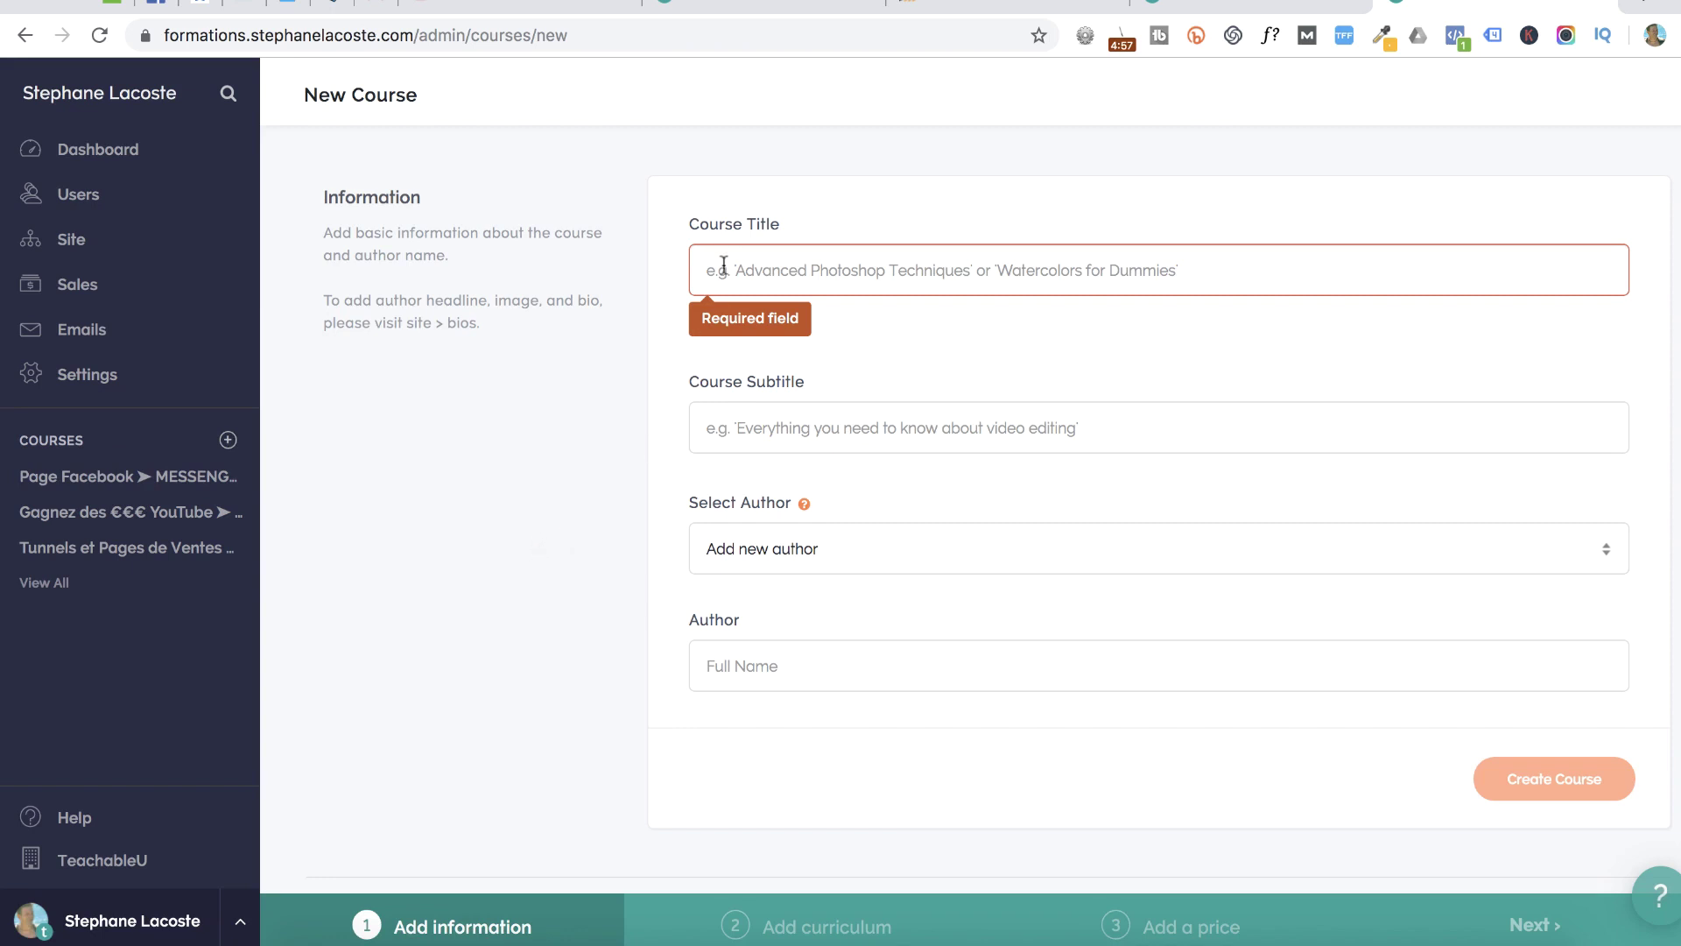
click(985, 3)
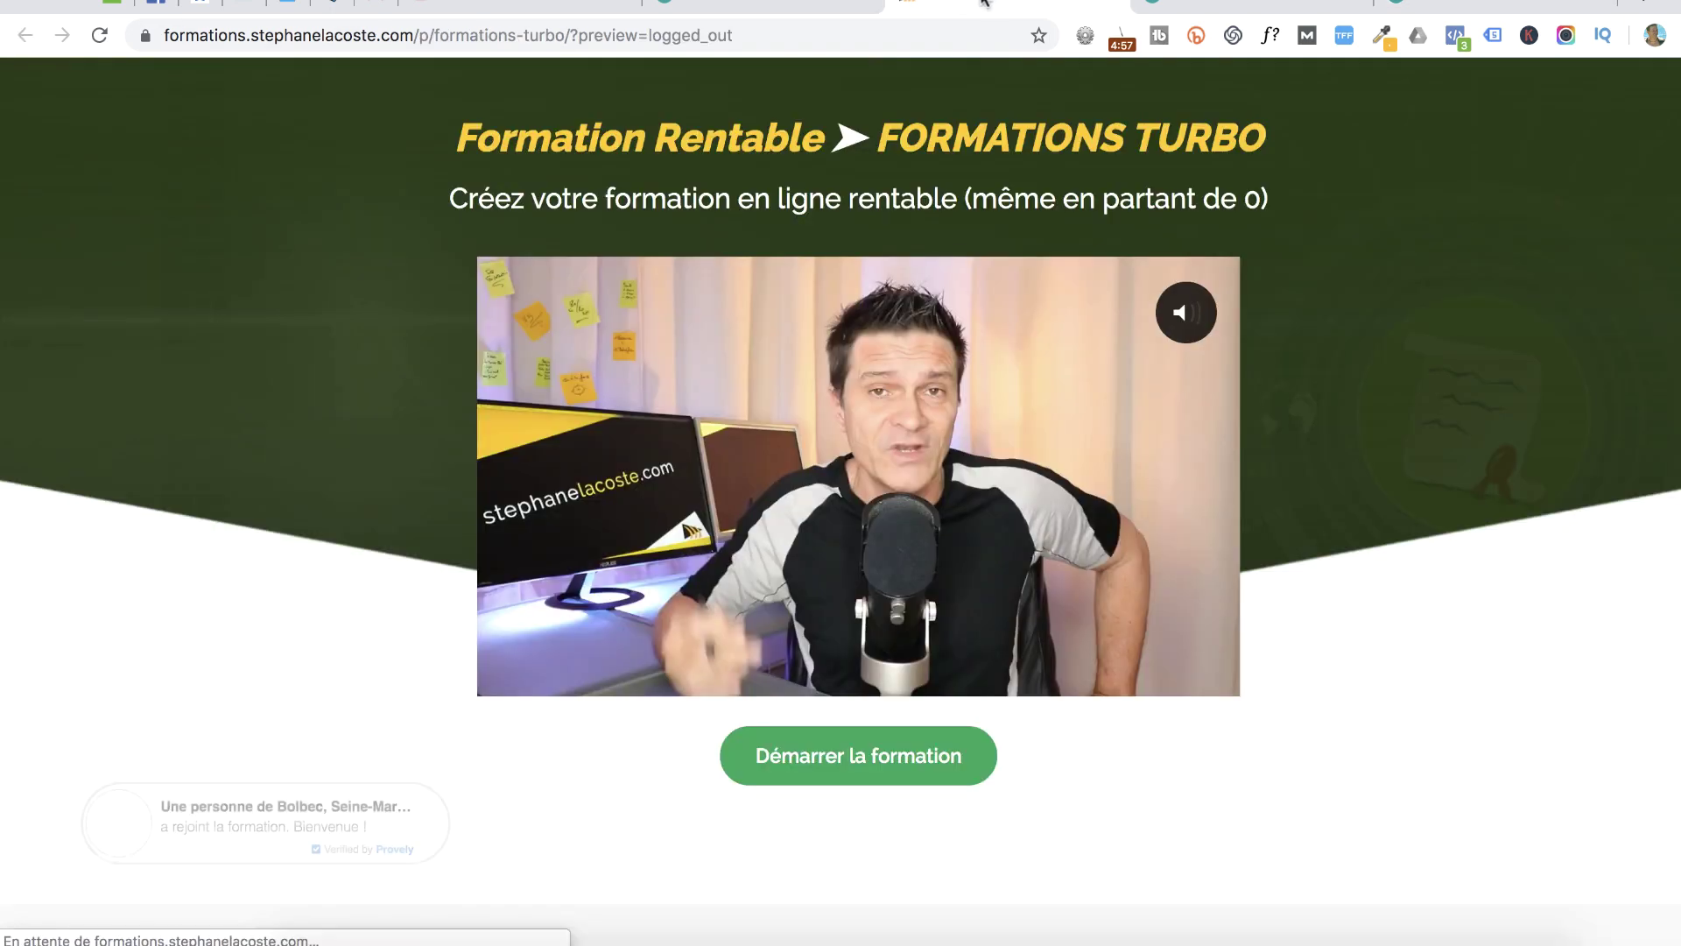
click(1427, 6)
click(1007, 6)
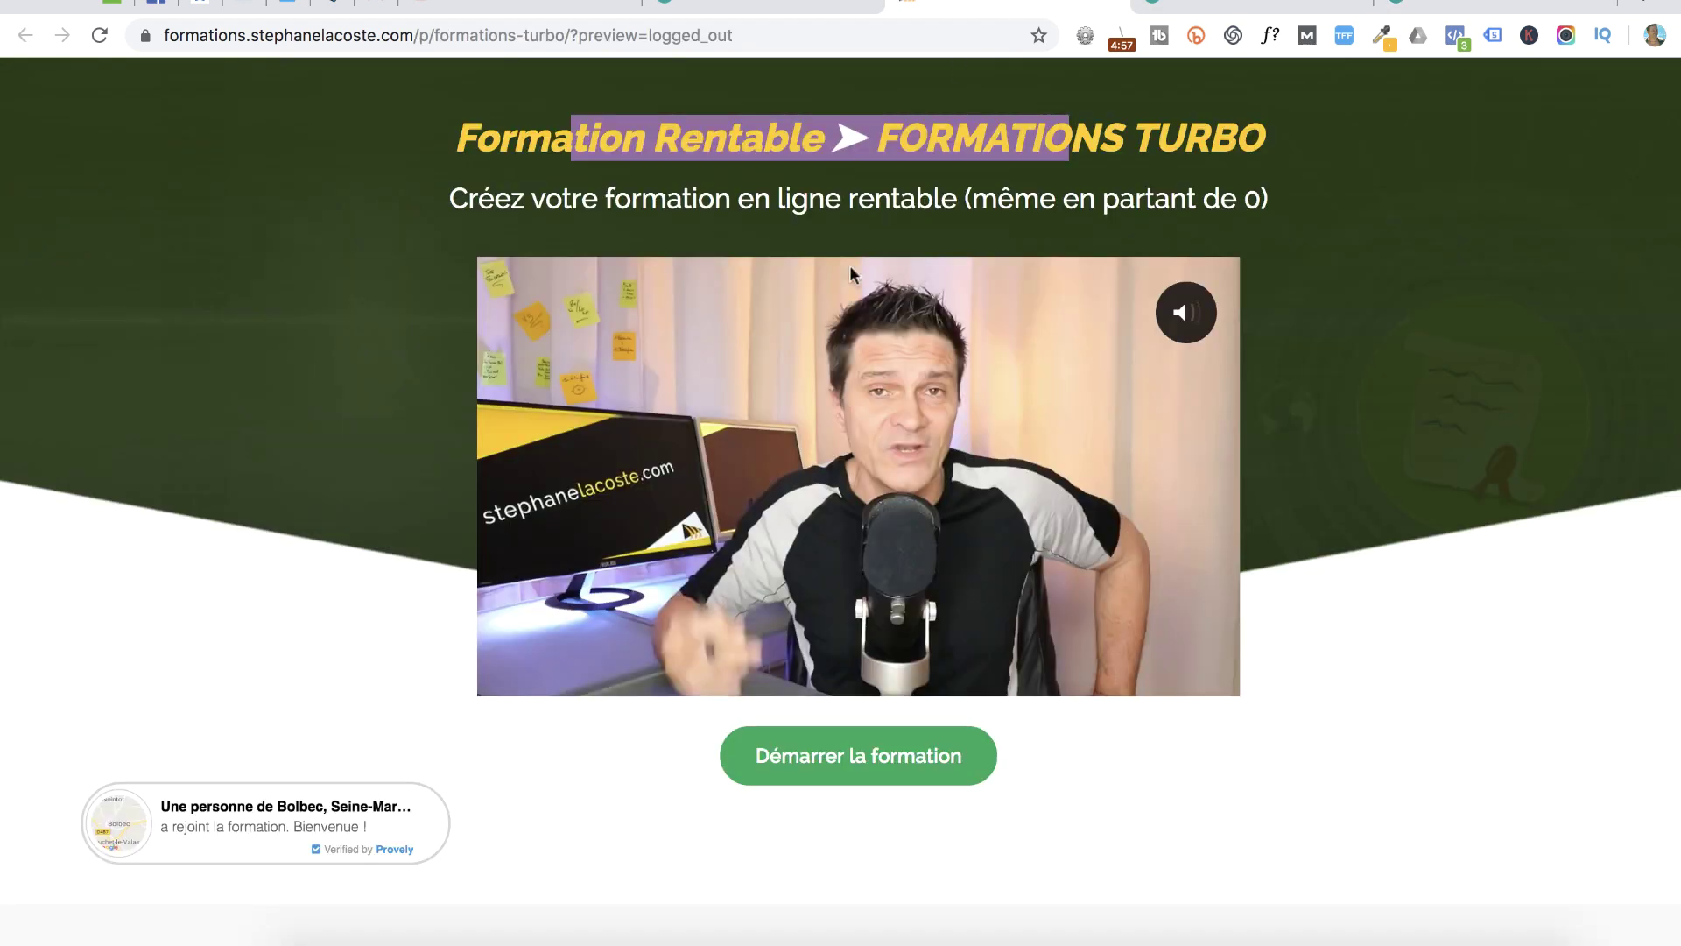
click(1445, 3)
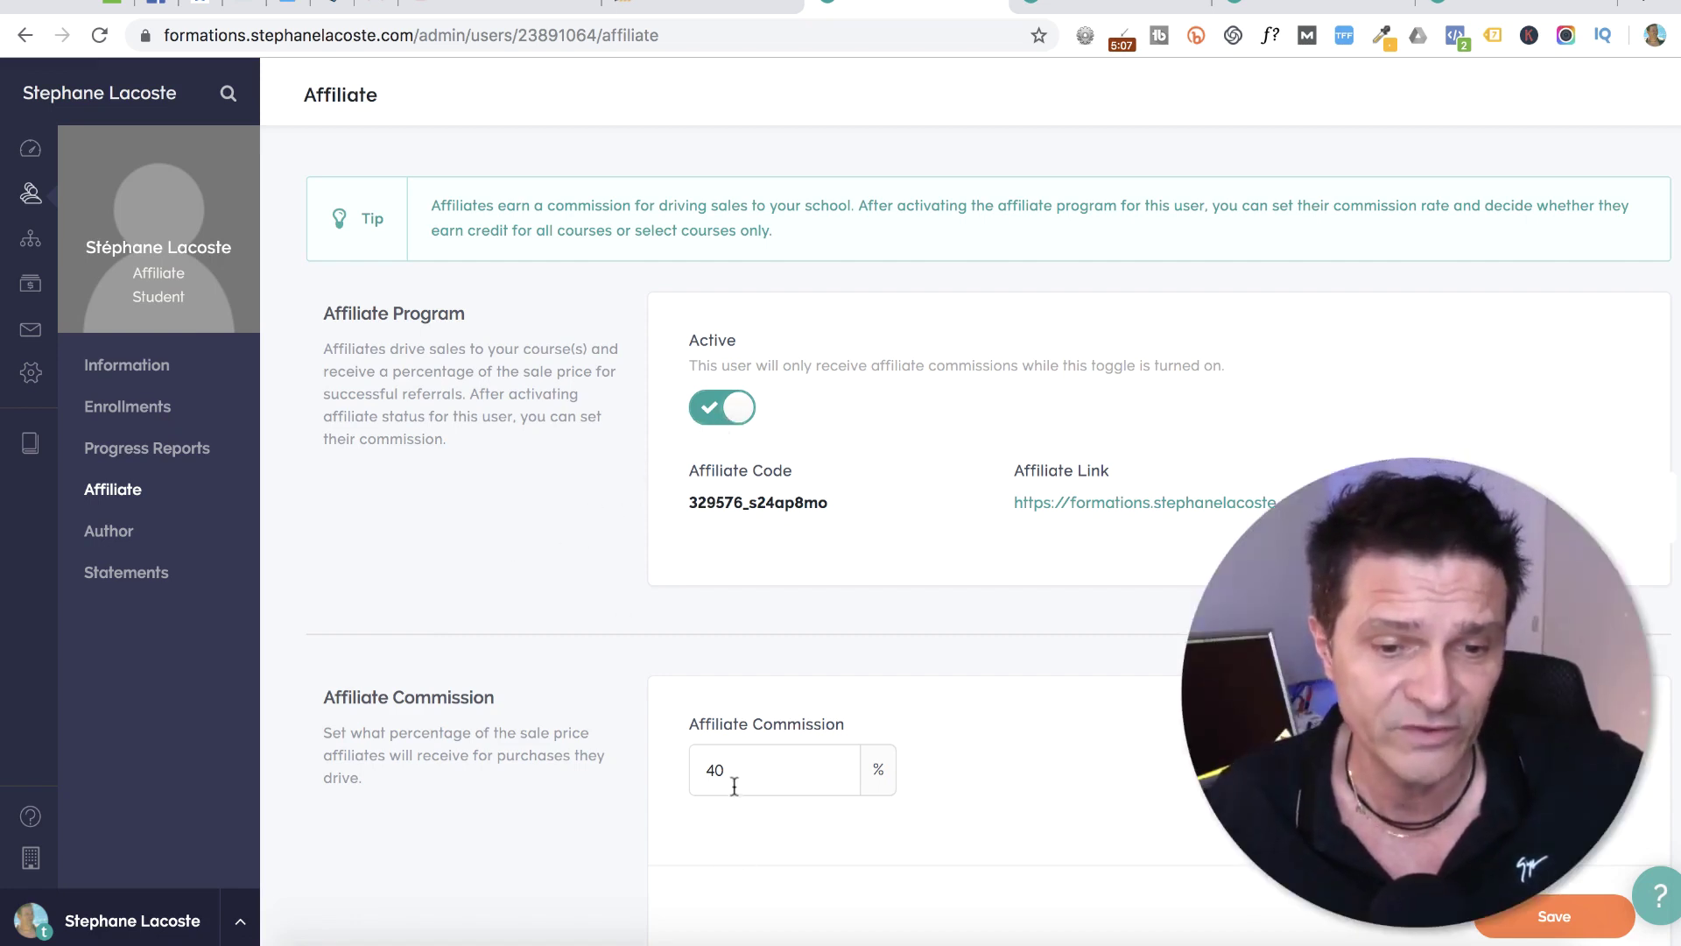
- Check the affiliate commission percentage on the user's Affiliate page
double_click(713, 770)
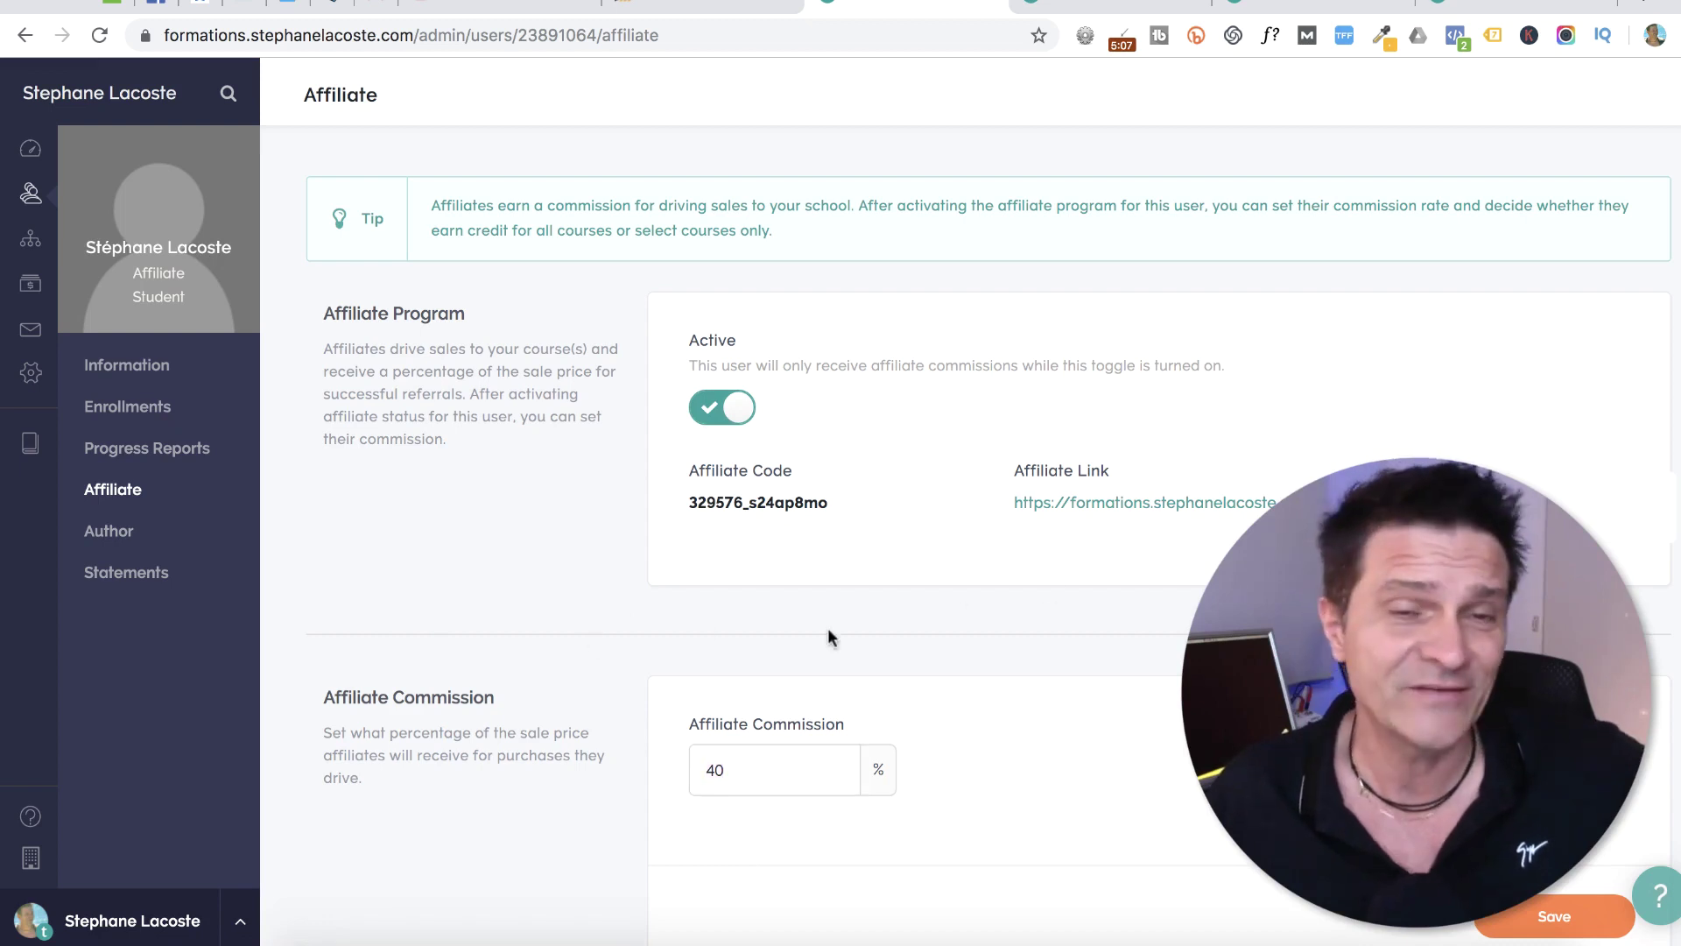
click(571, 624)
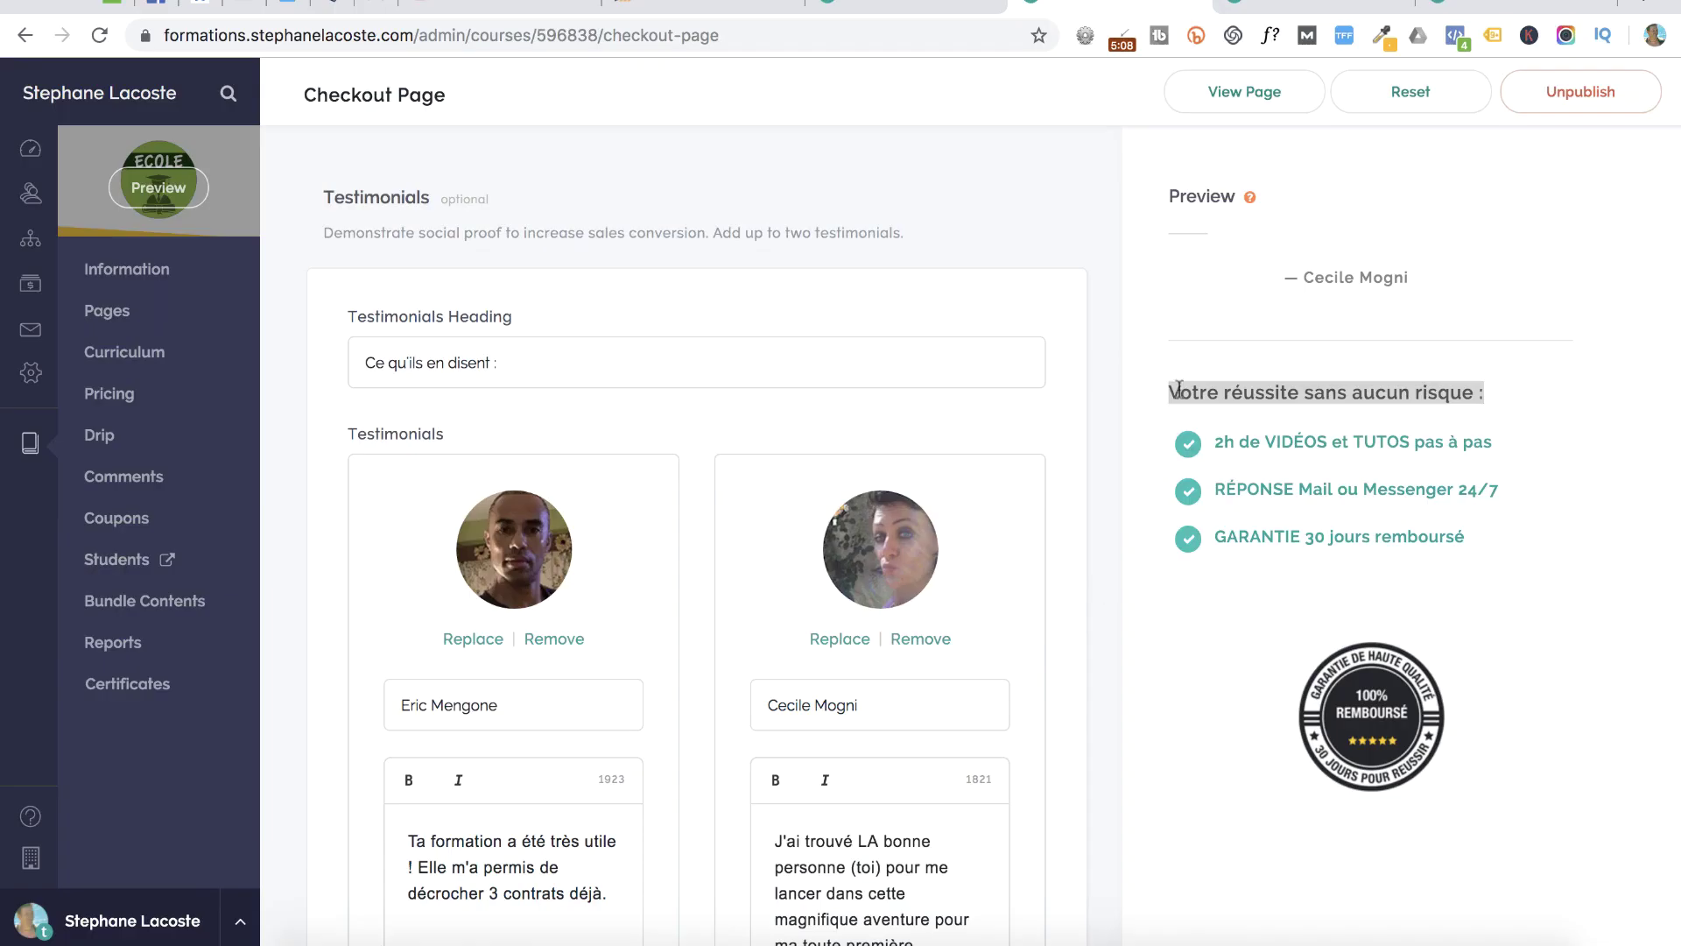
- Examine the Checkout Page editor's testimonials, bullet points and course guarantee options alongside the preview
scroll(1176, 390, up, 5)
drag(1282, 280, 1331, 294)
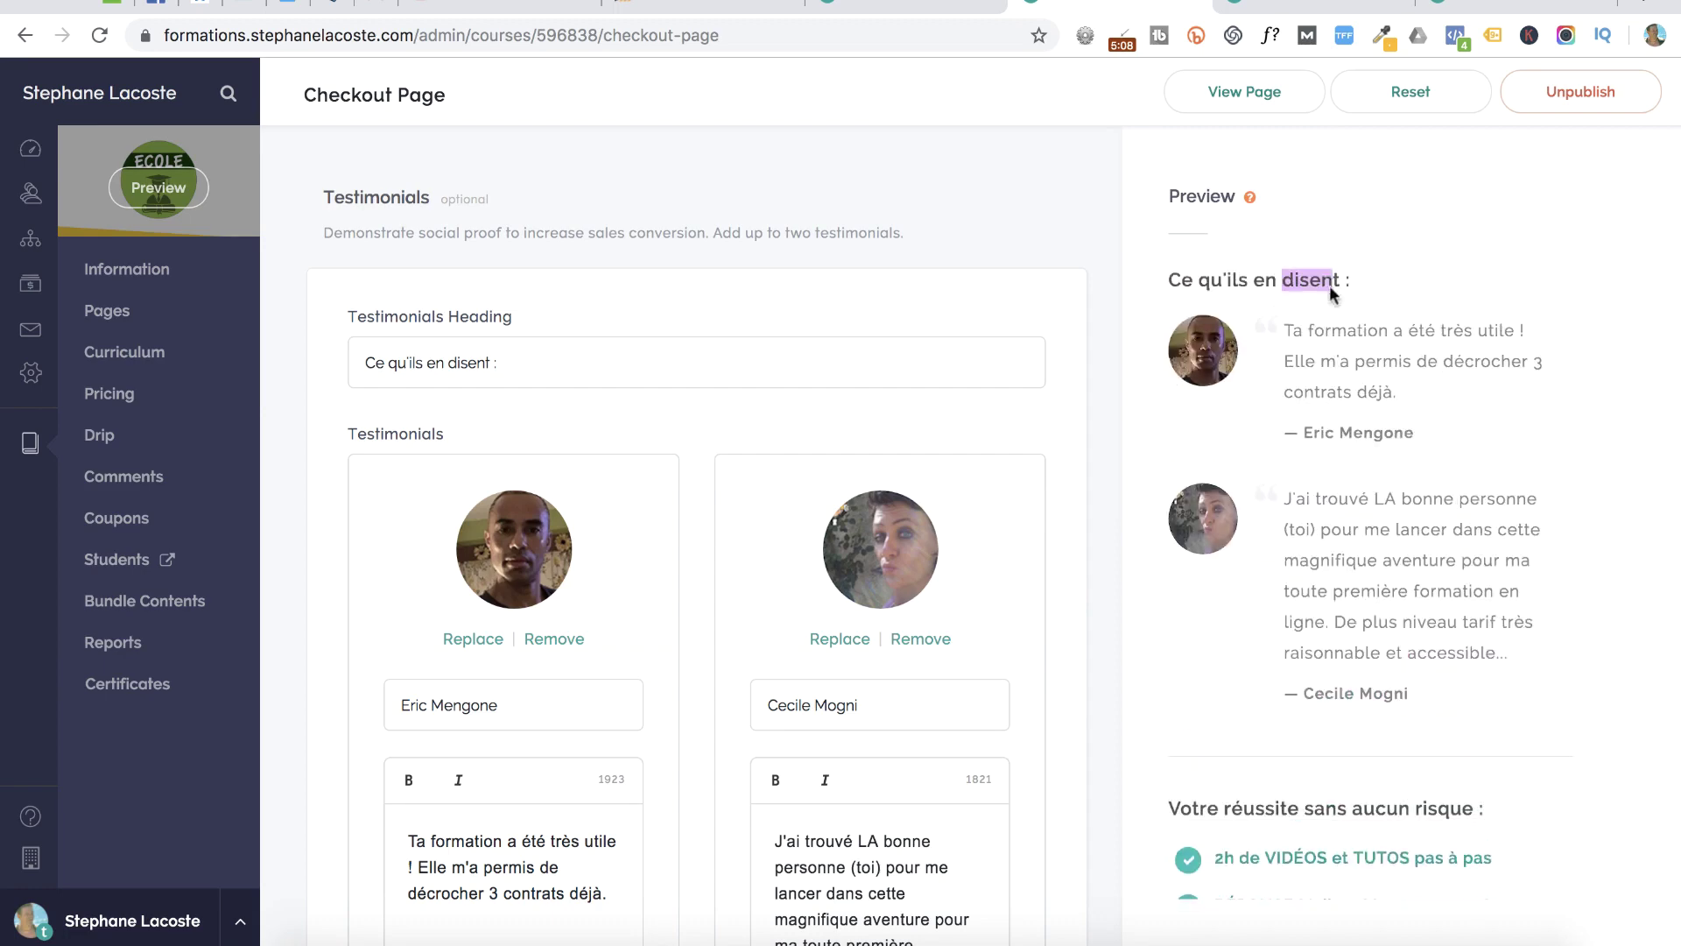
click(1312, 359)
drag(1332, 529, 1357, 560)
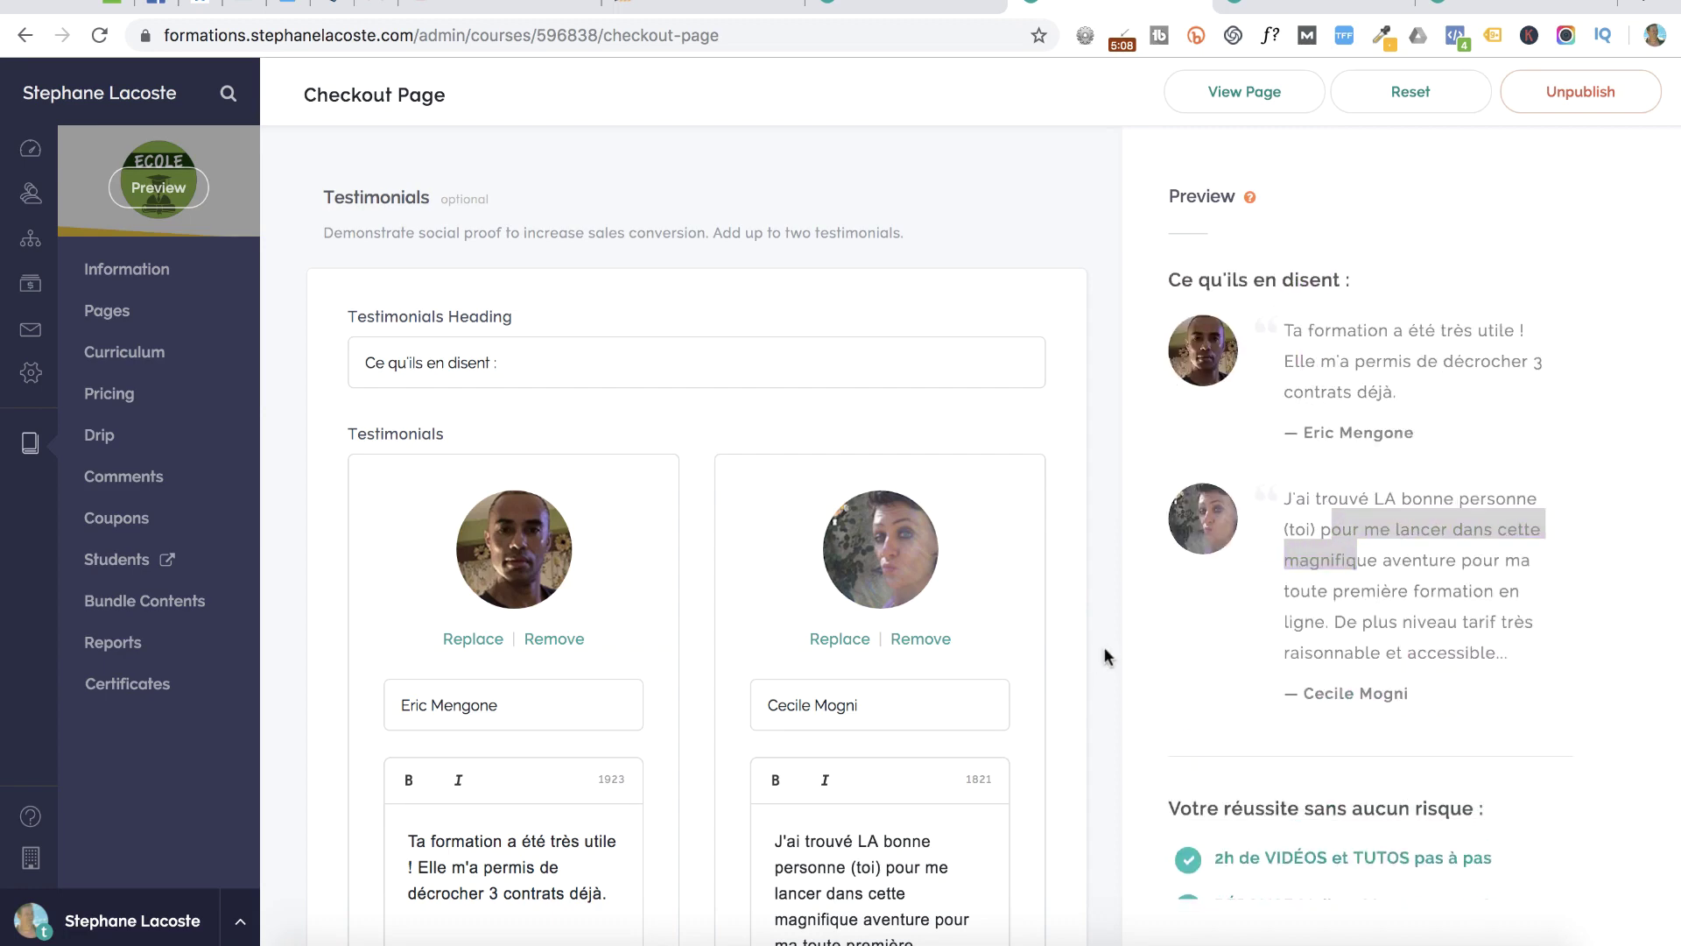
scroll(1105, 658, down, 10)
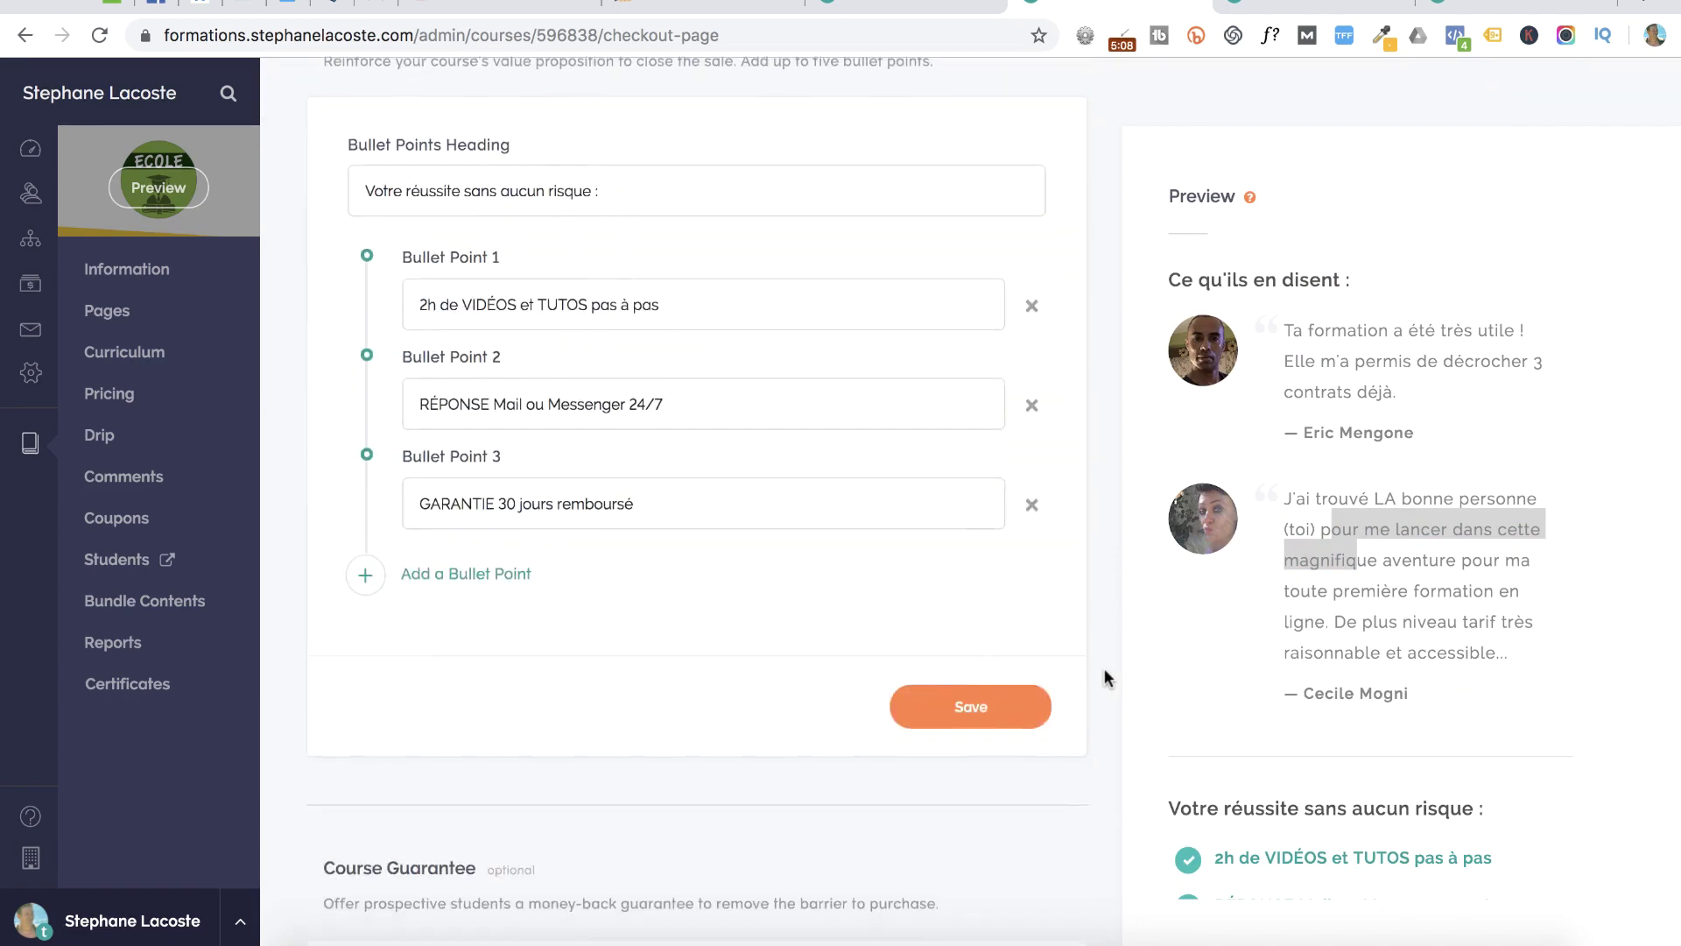
scroll(1105, 674, up, 3)
scroll(1301, 833, down, 6)
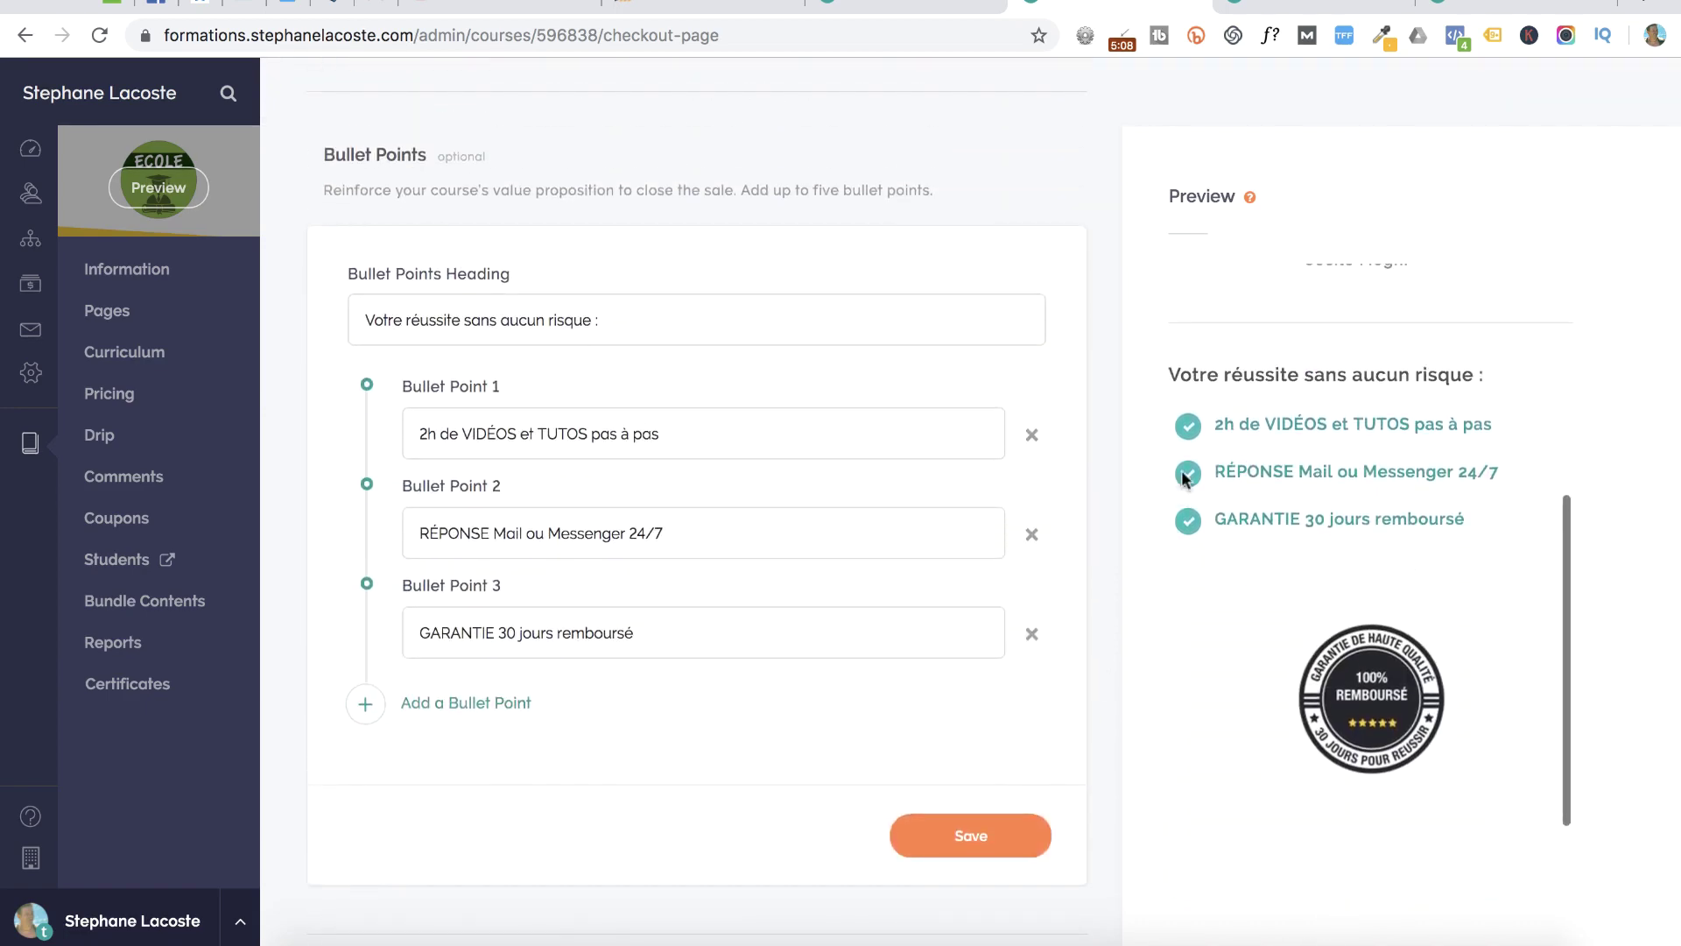
scroll(1029, 661, down, 10)
scroll(1030, 657, down, 8)
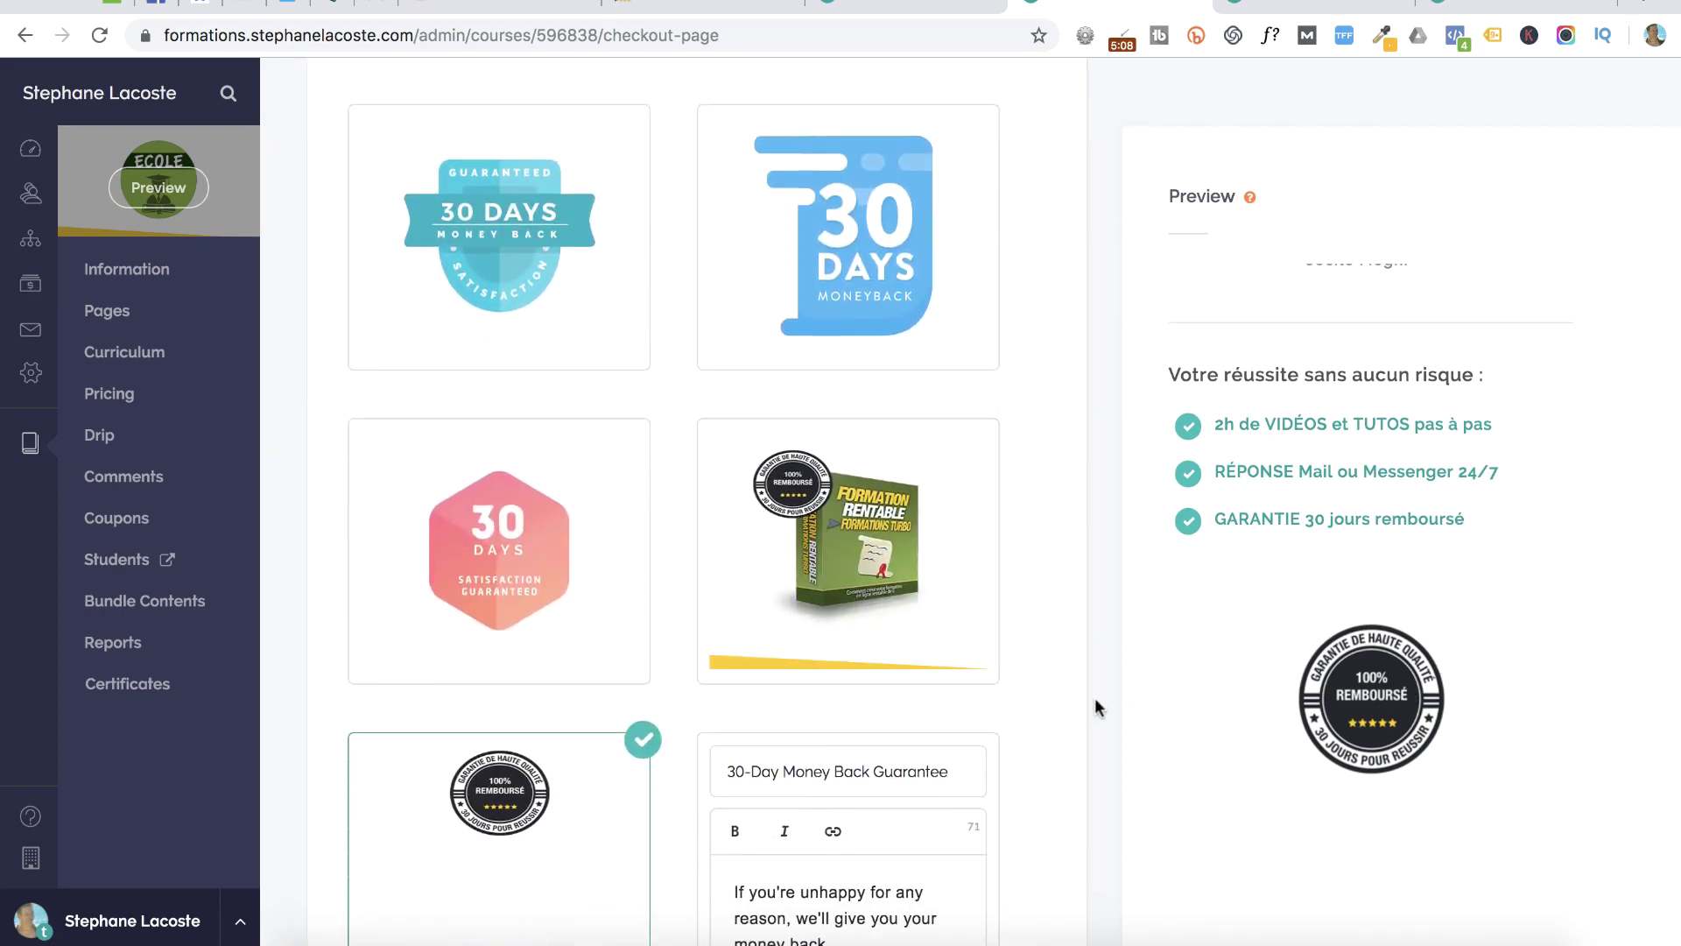
scroll(1243, 696, down, 3)
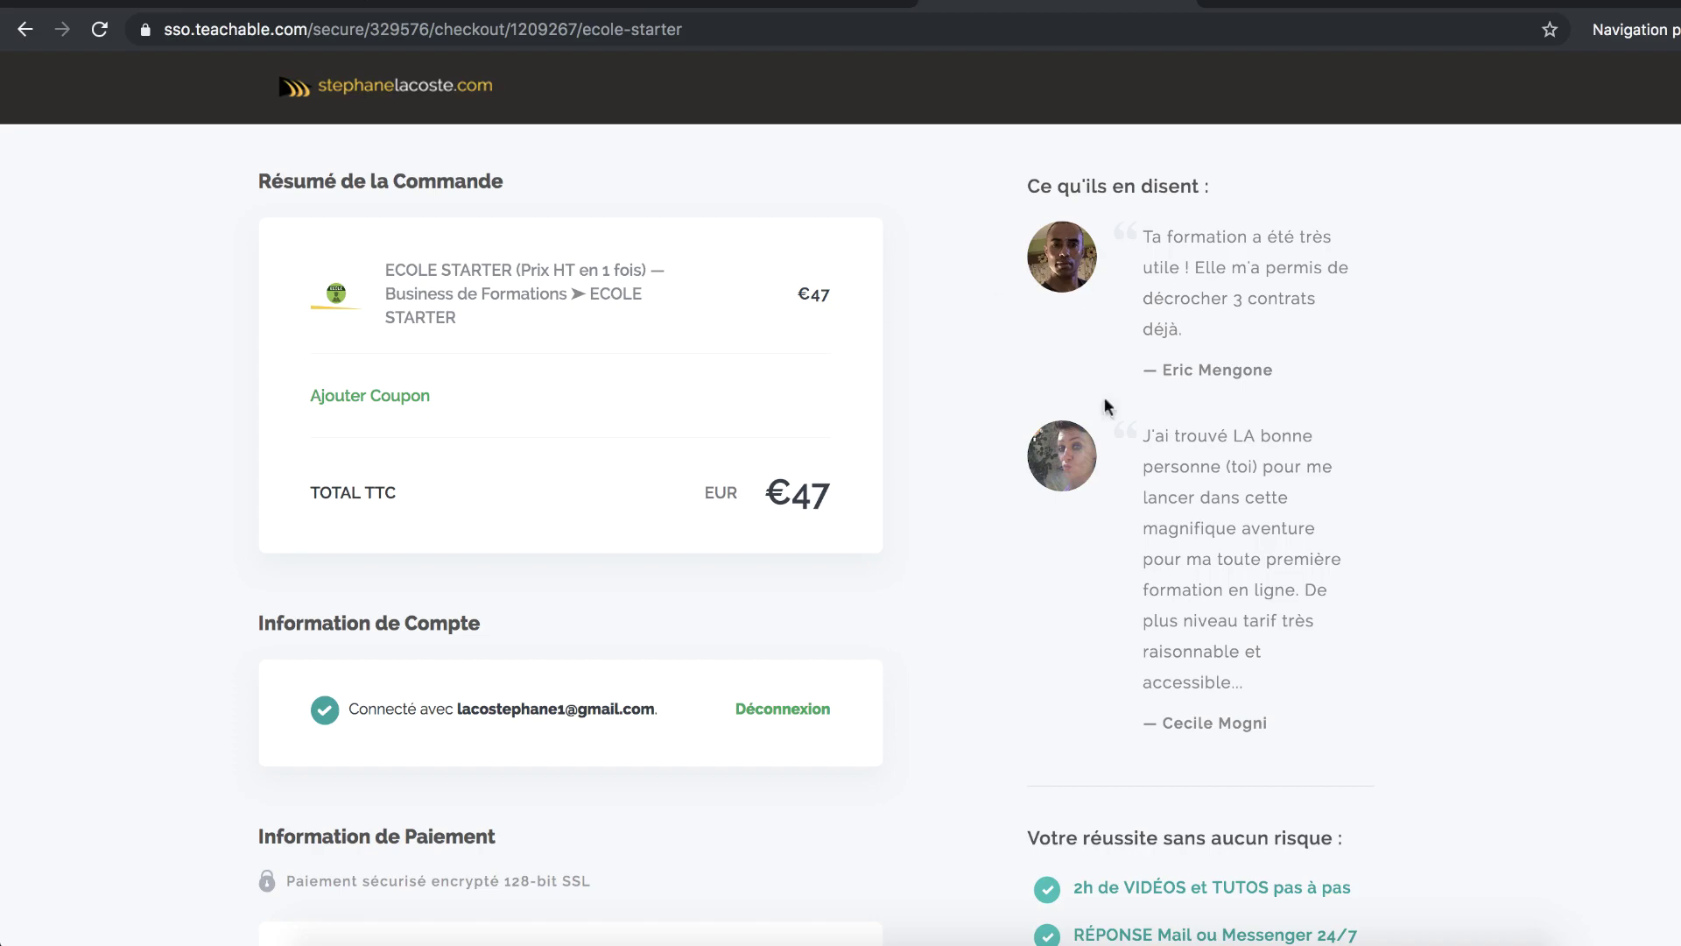
- Examine the live ECOLE STARTER checkout page, from the order summary and testimonials to the payment form
scroll(1112, 412, down, 8)
scroll(1126, 438, up, 8)
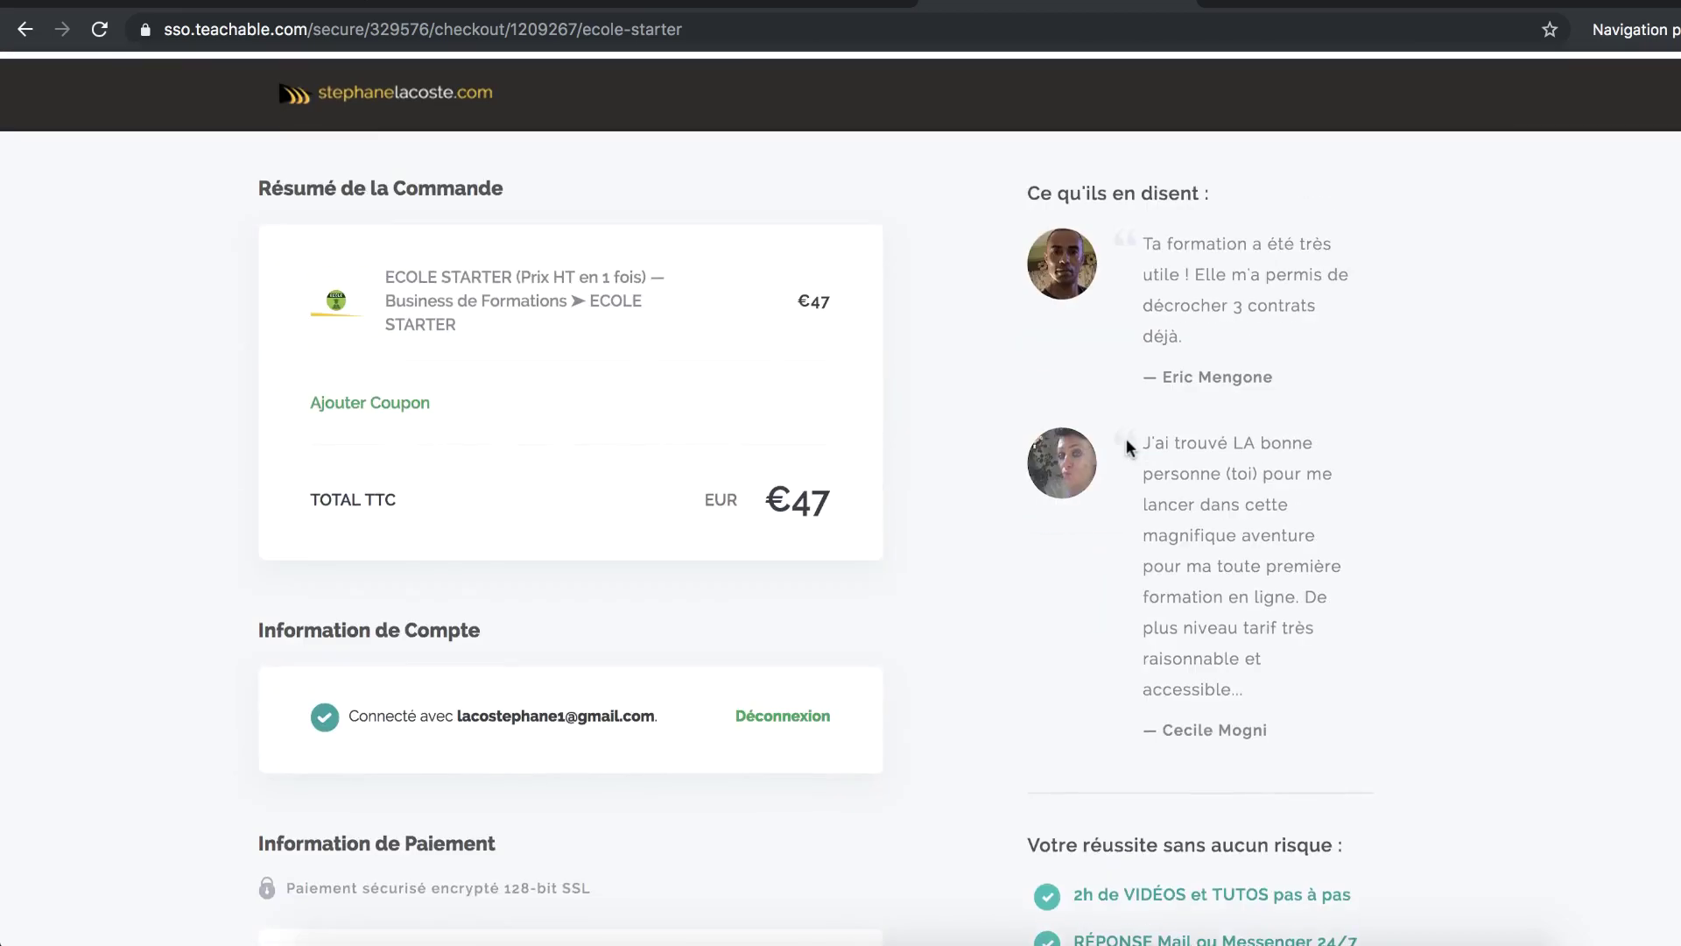
scroll(832, 382, down, 2)
scroll(831, 382, down, 10)
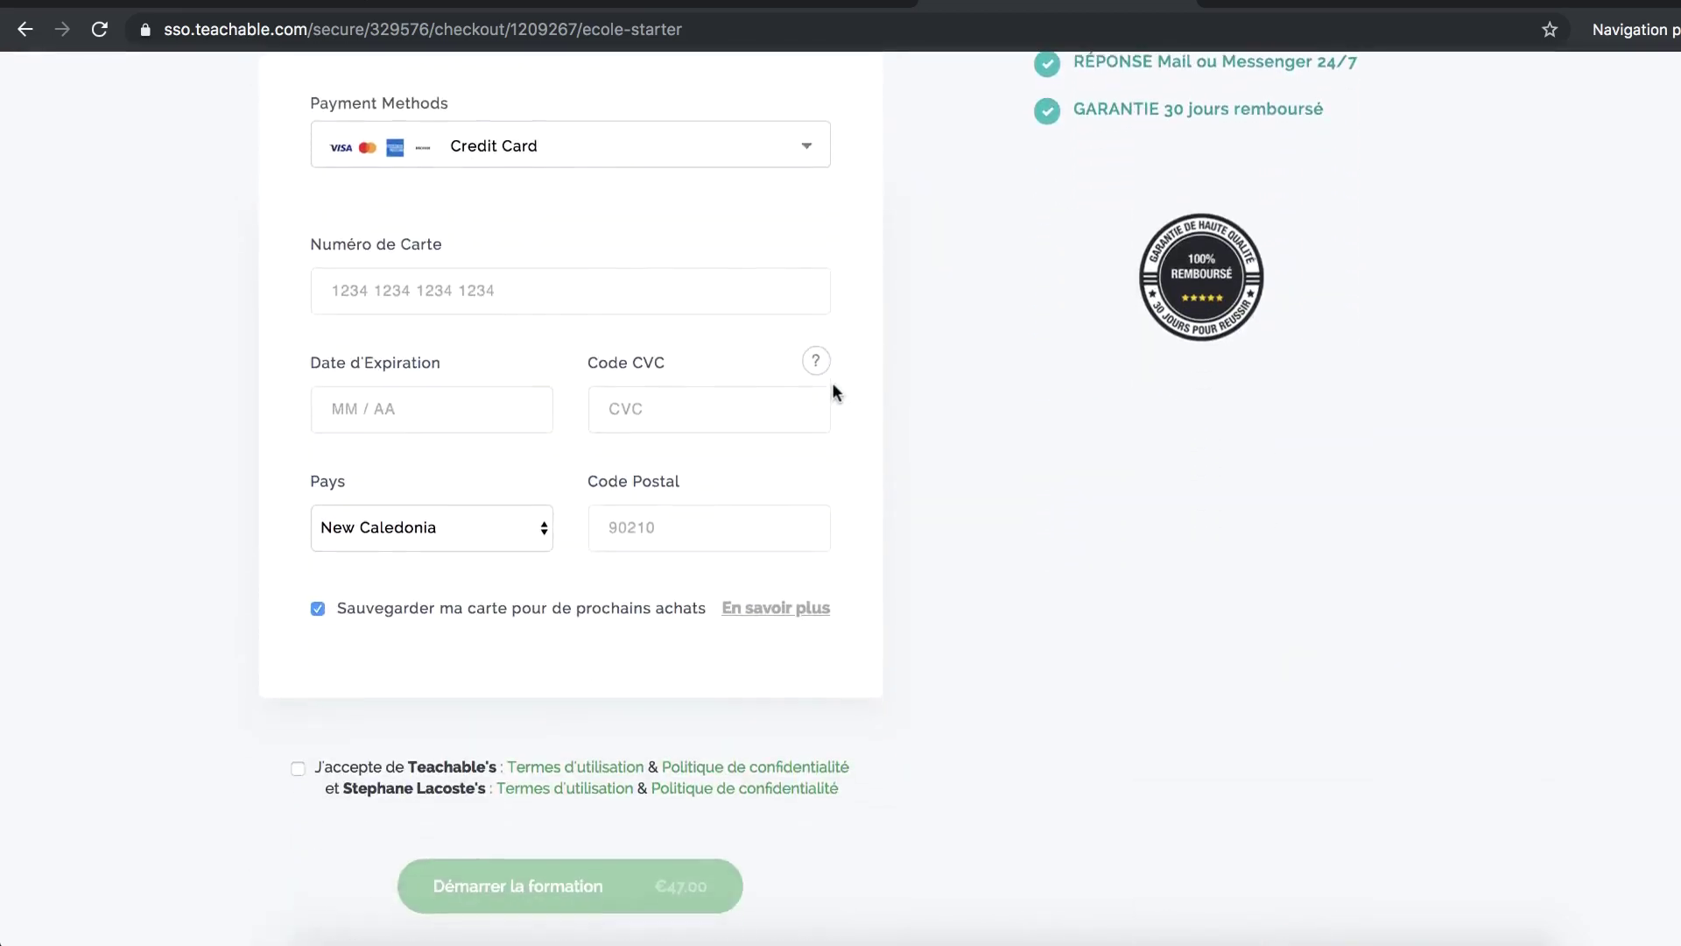
scroll(832, 382, up, 6)
scroll(832, 382, up, 7)
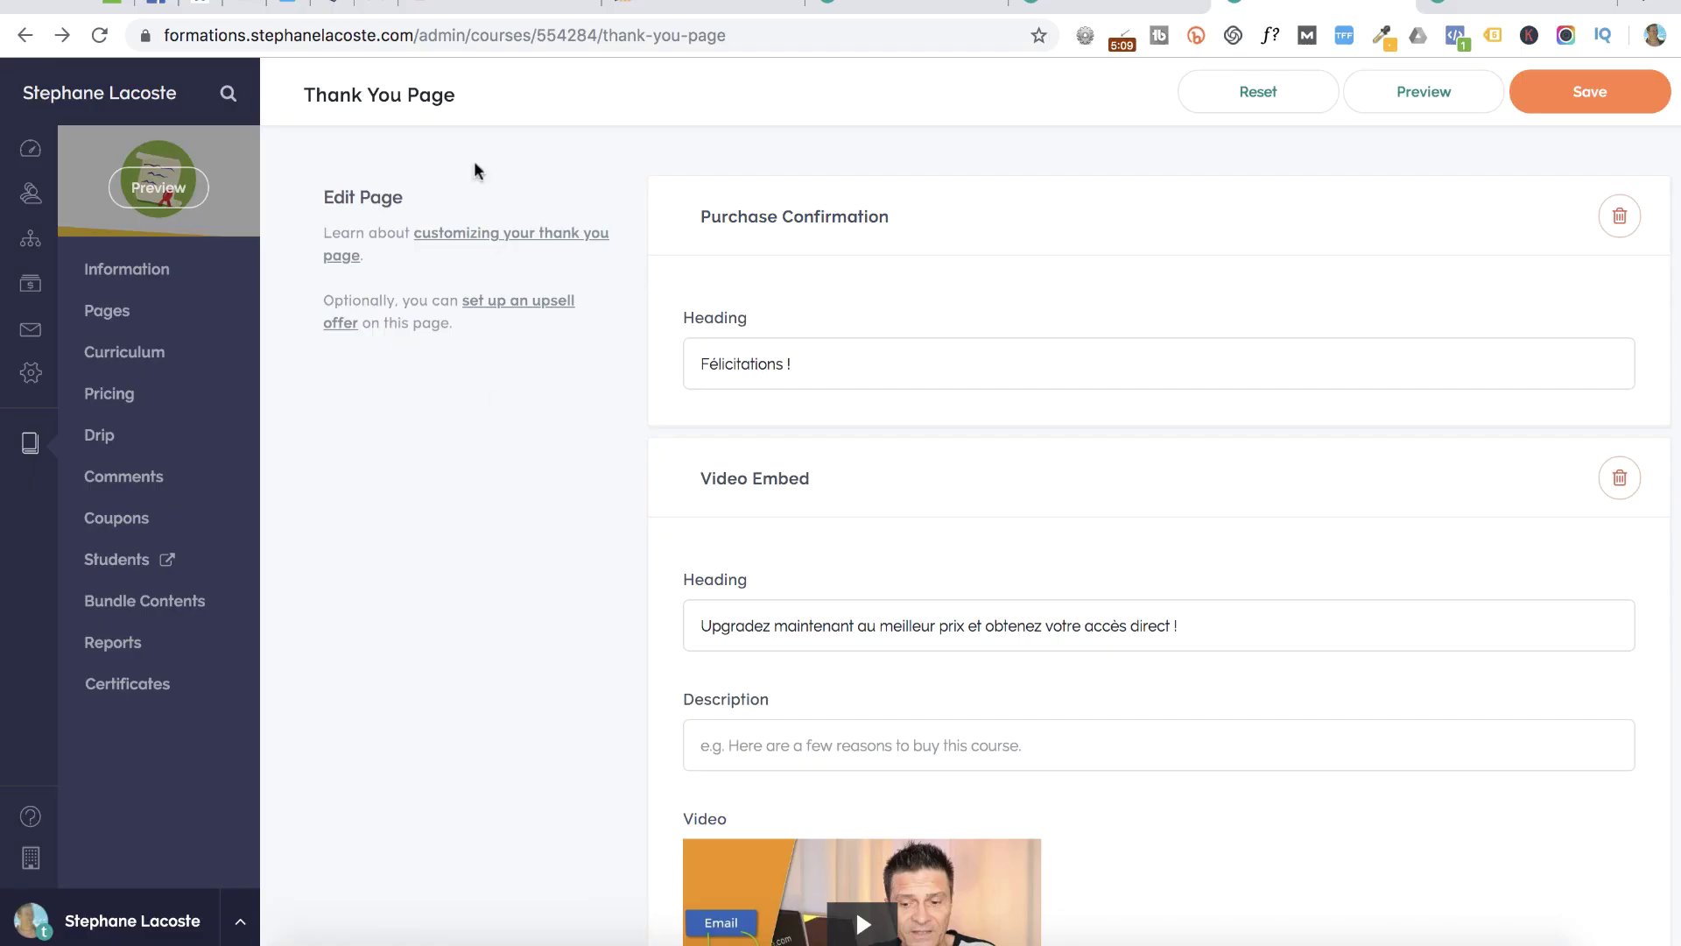
- Look over the Thank You Page editor, and view the same course's Bundle Contents page
drag(456, 93, 298, 96)
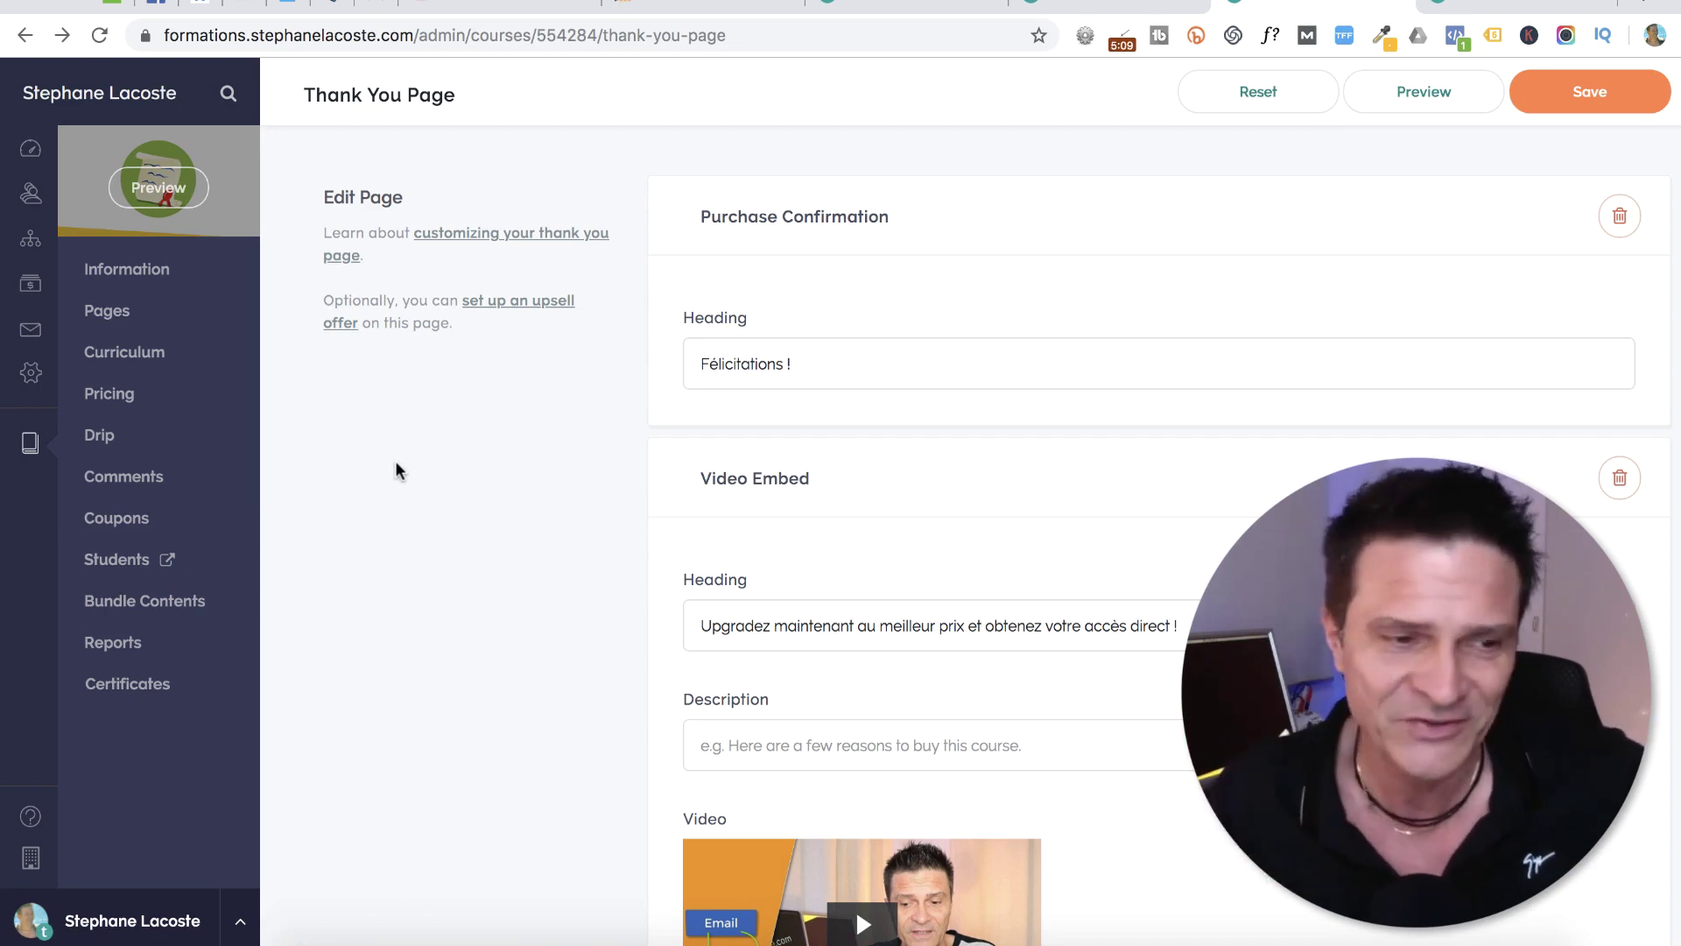
click(144, 601)
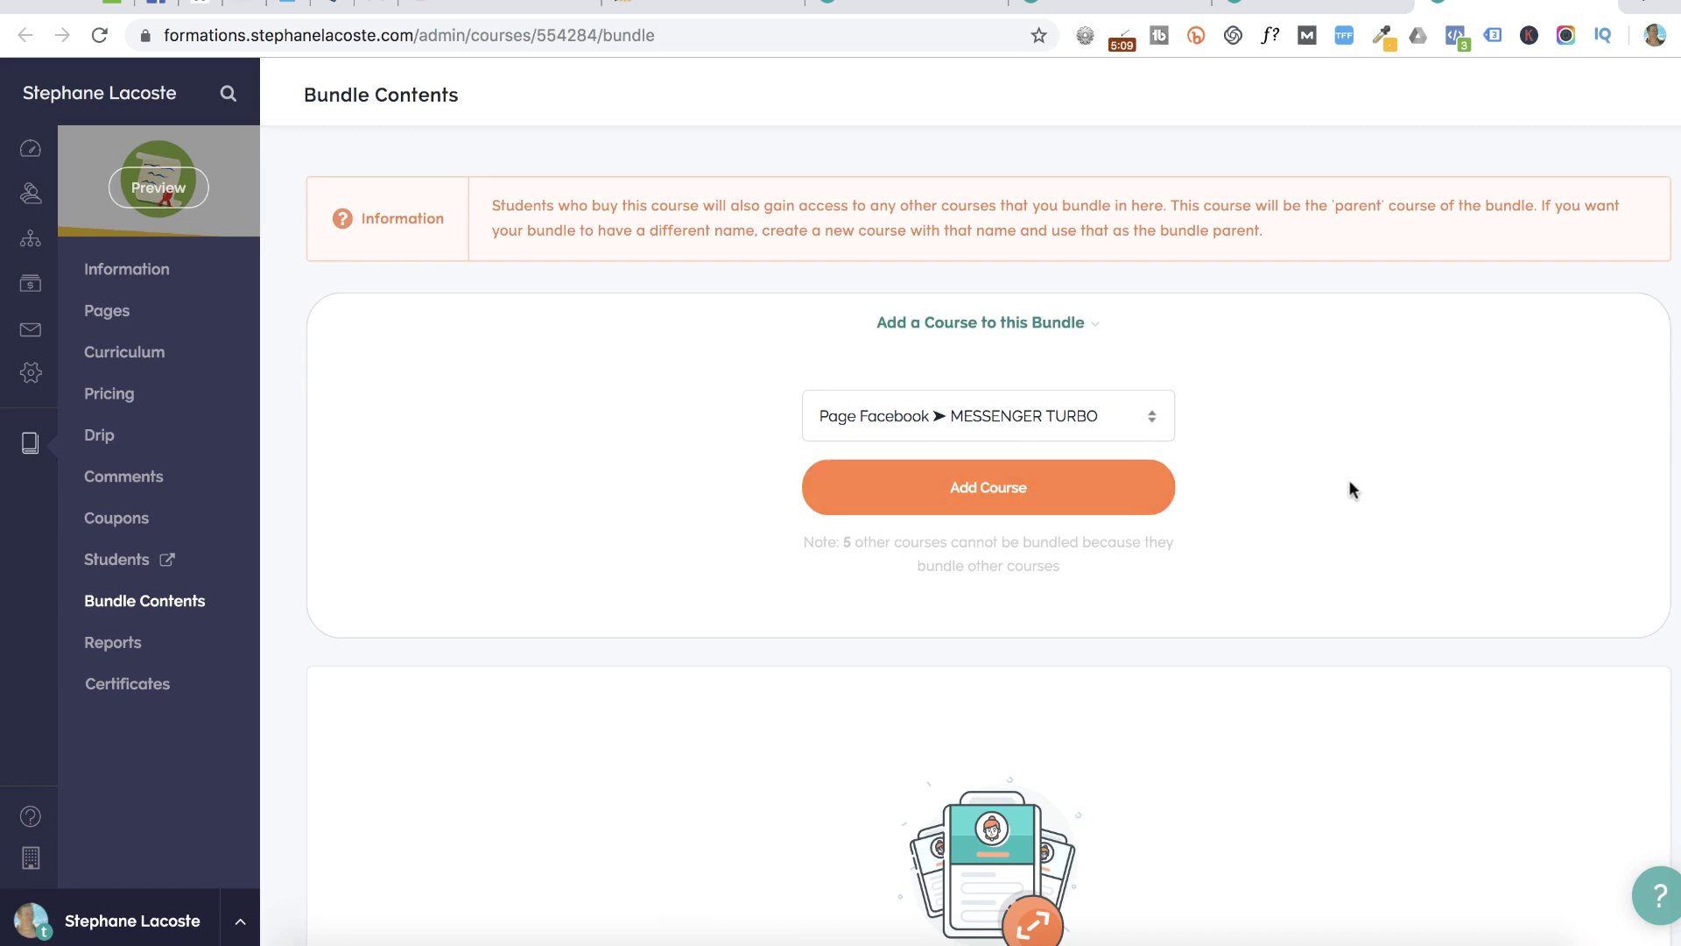
scroll(1350, 482, down, 5)
scroll(1349, 483, up, 5)
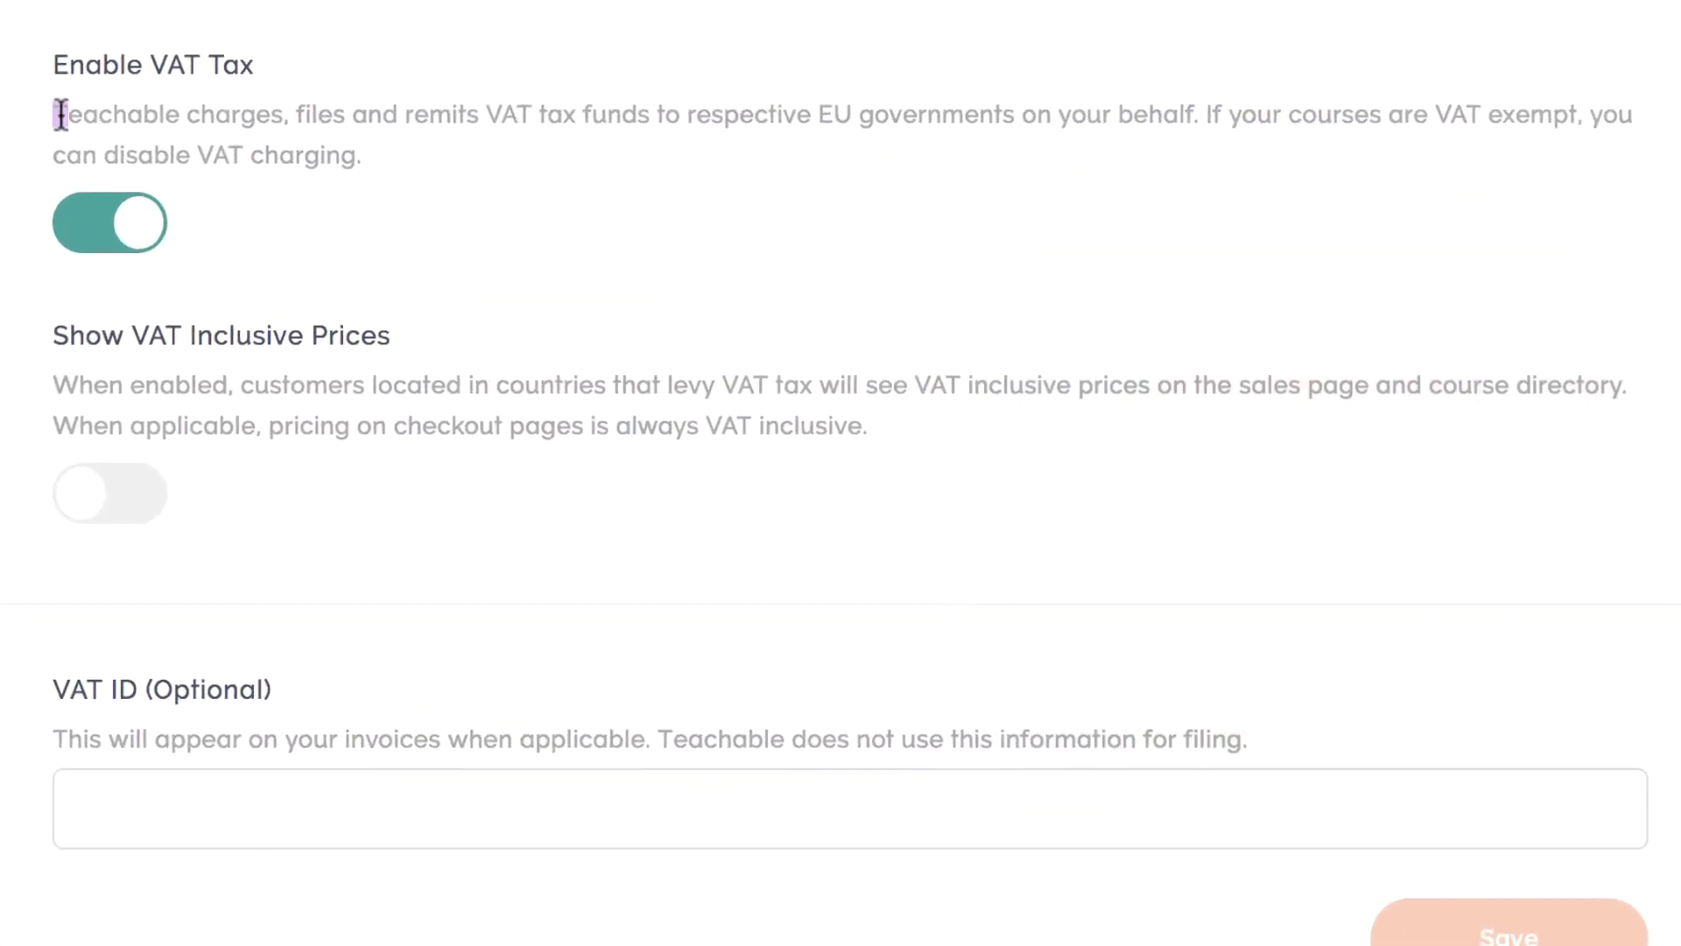
- Read the Enable VAT Tax description about how Teachable handles EU VAT in the tax settings
drag(60, 114, 567, 117)
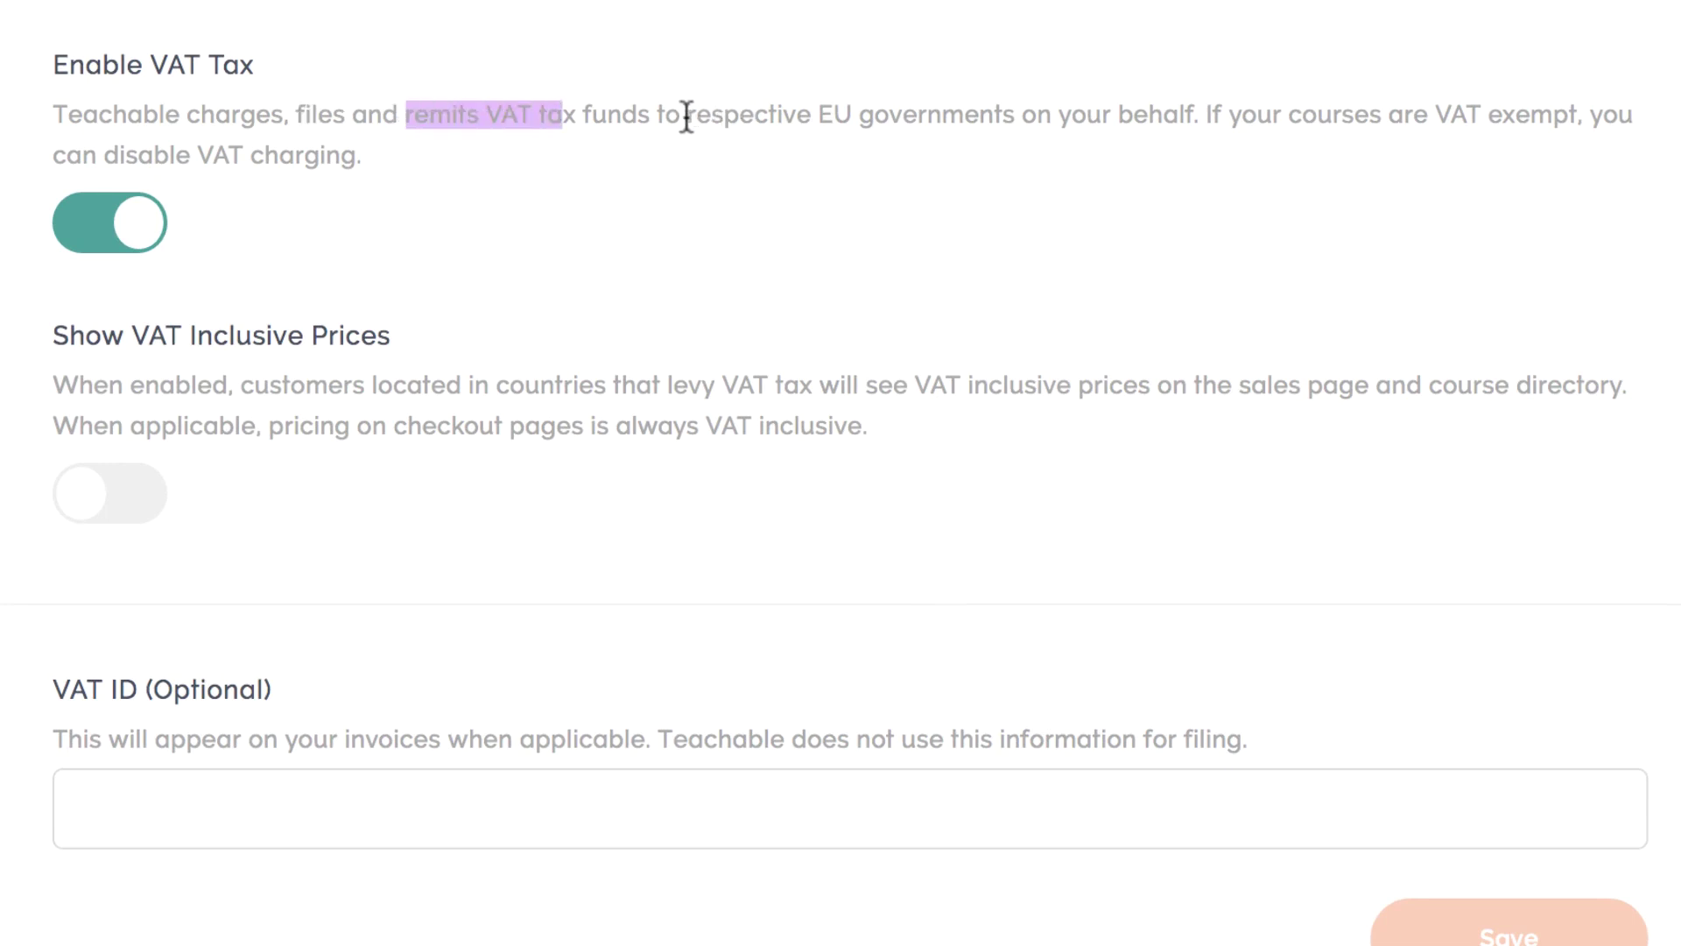
drag(688, 114, 886, 112)
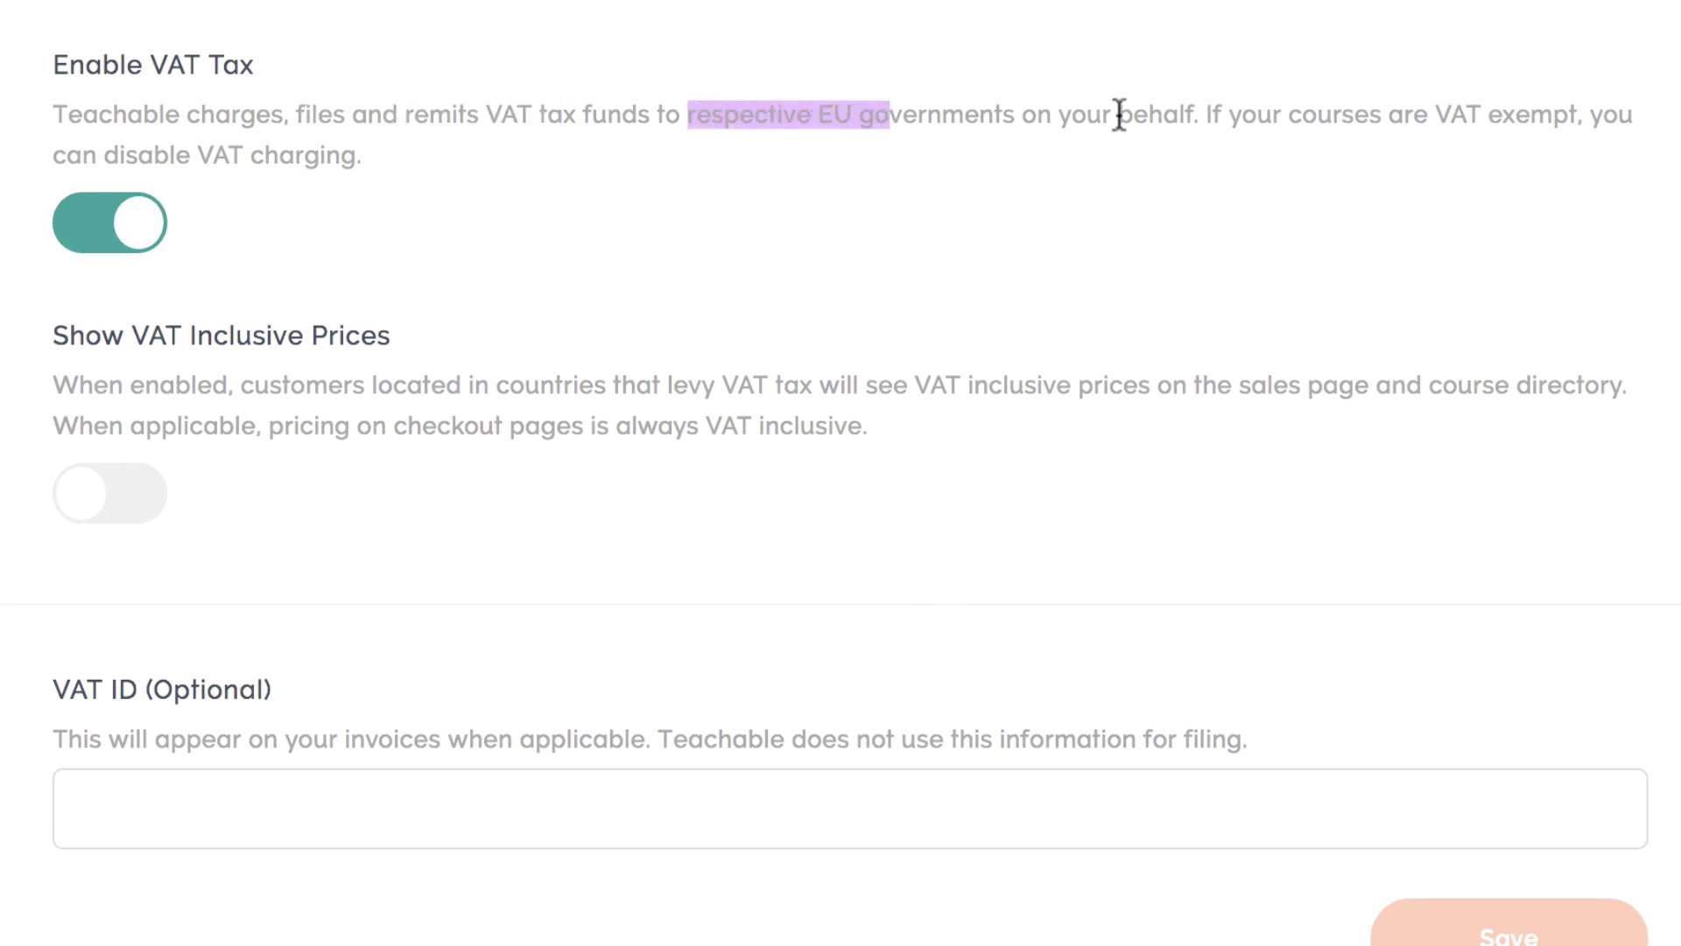
drag(1192, 114, 1059, 115)
click(1074, 115)
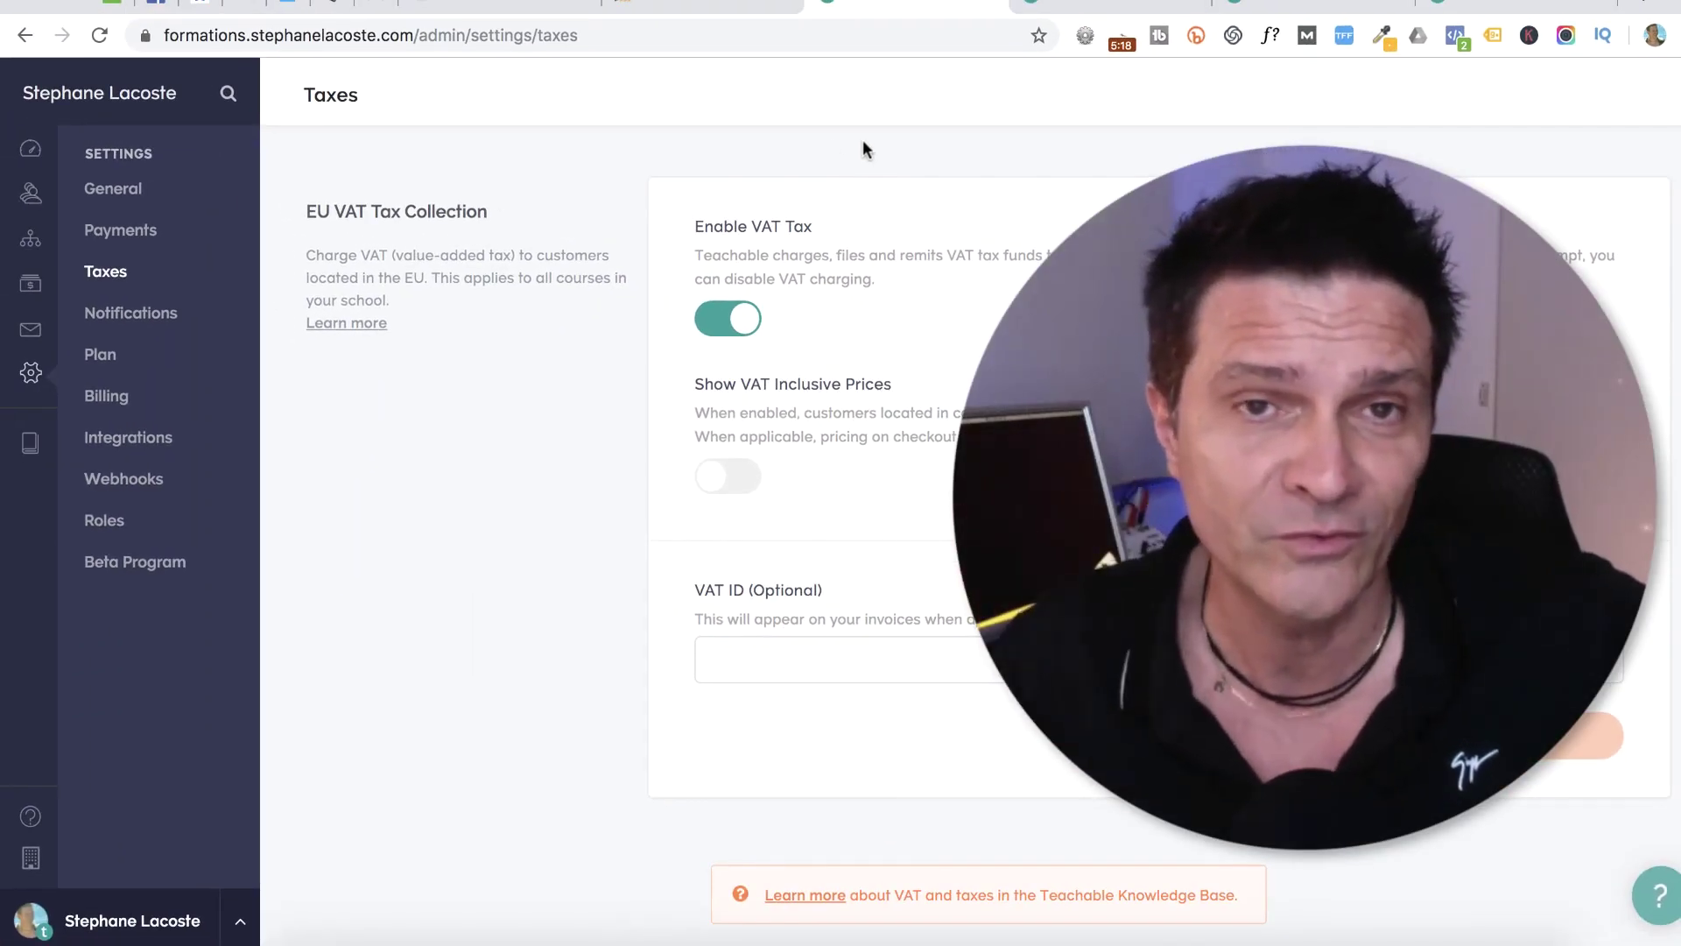
- View lecture 1.1 of FORMATIONS TURBO in the student course player, with its lesson list and video
click(1055, 4)
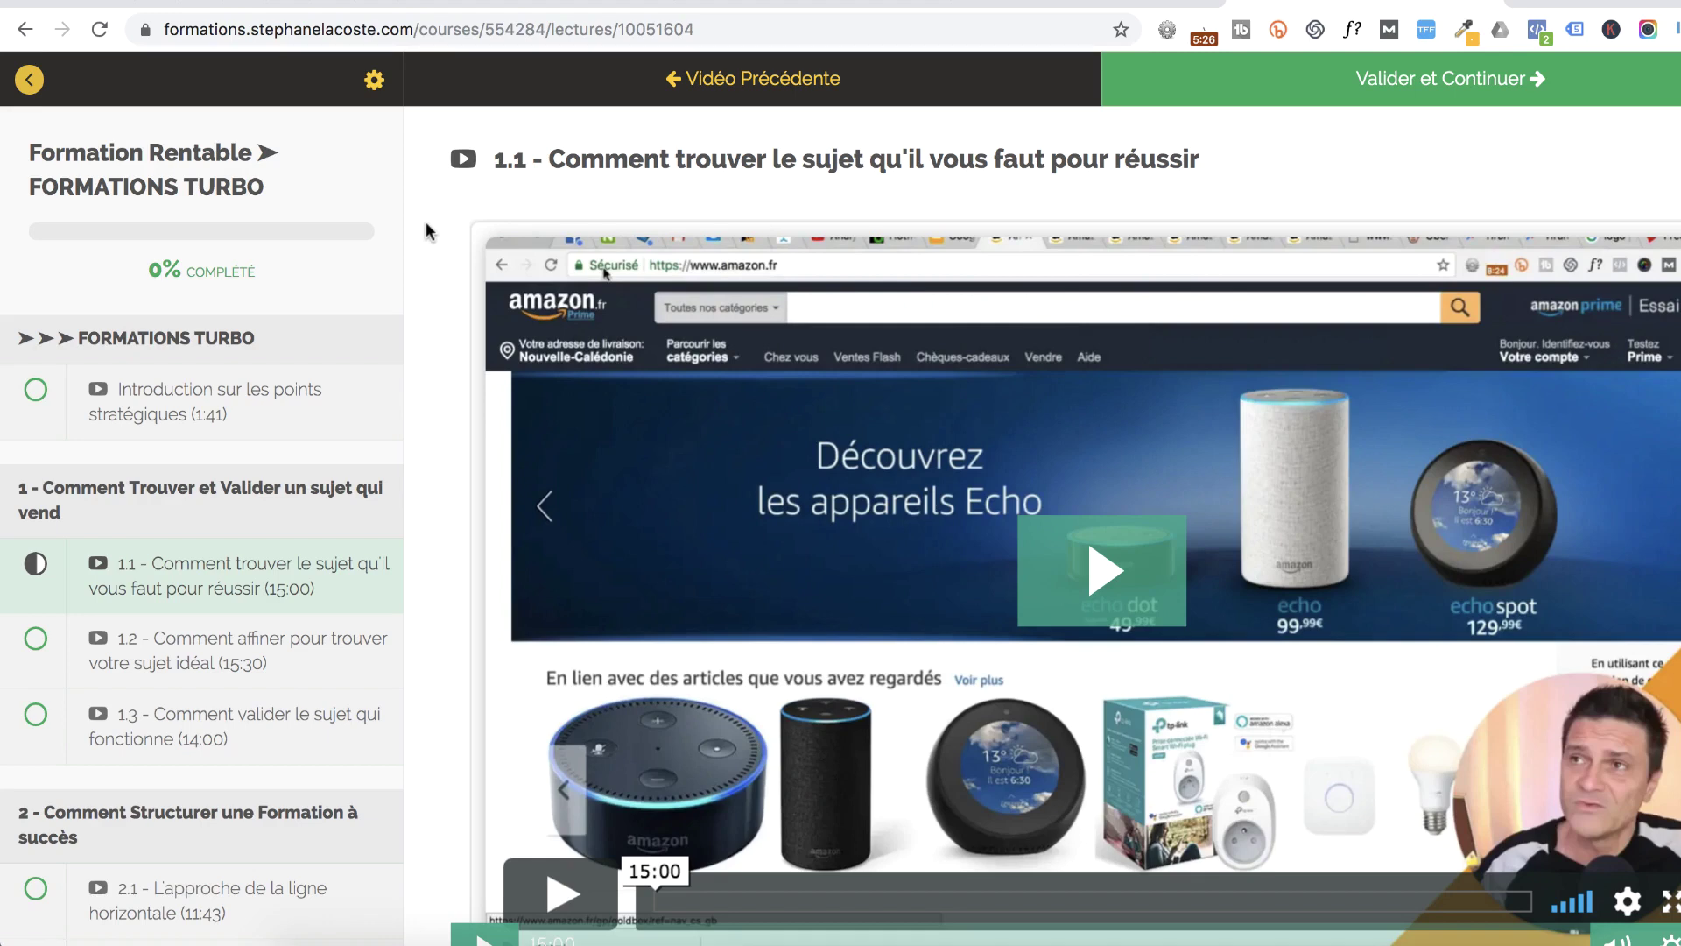
scroll(438, 245, down, 2)
scroll(417, 383, up, 2)
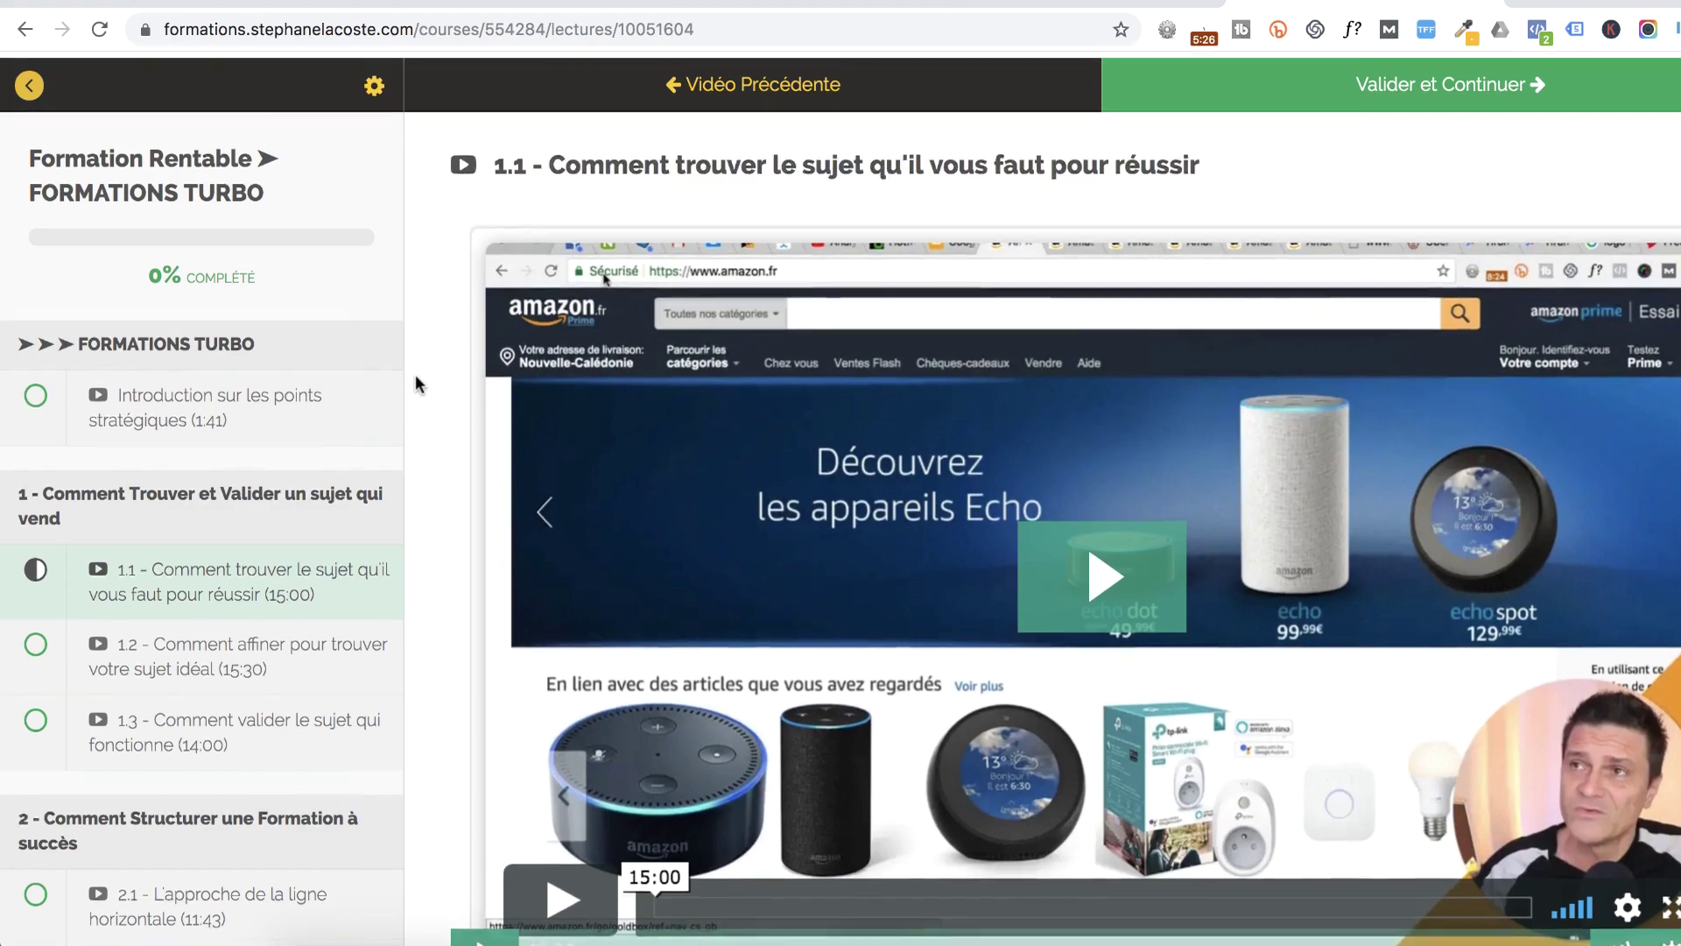